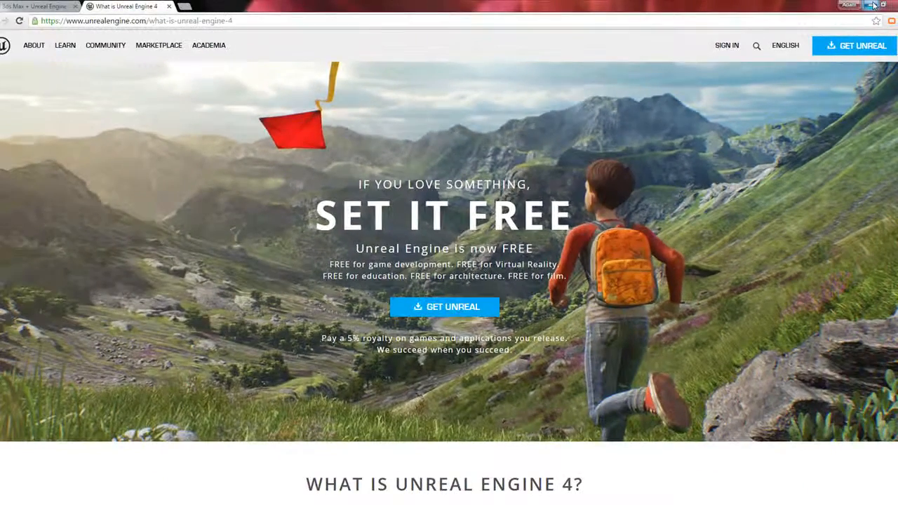
Switch to the Epic Games Launcher, look through its sections and view the options for the installed 4.10.0 engine version
click(871, 5)
click(130, 173)
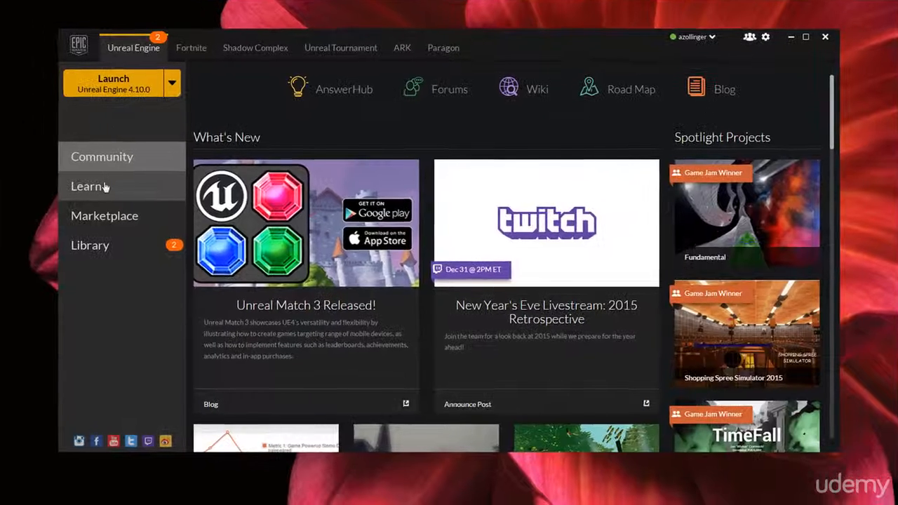
click(120, 202)
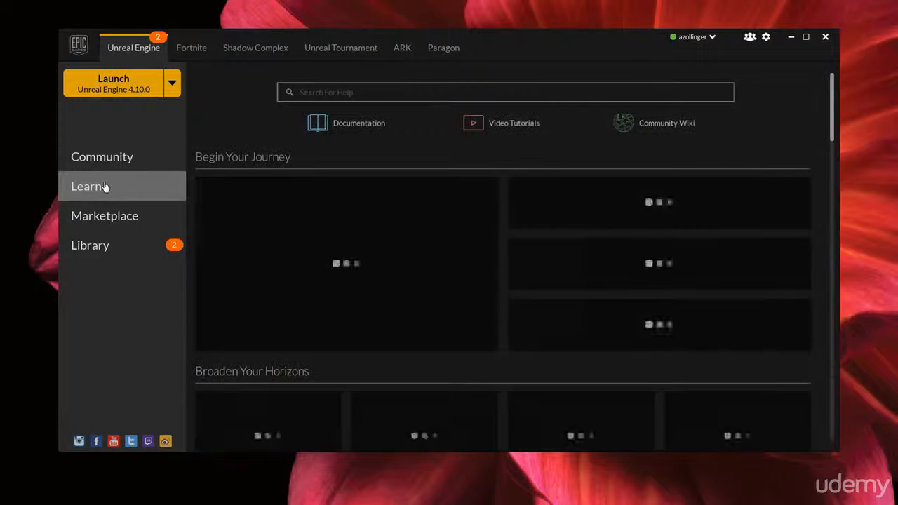
click(115, 216)
click(105, 245)
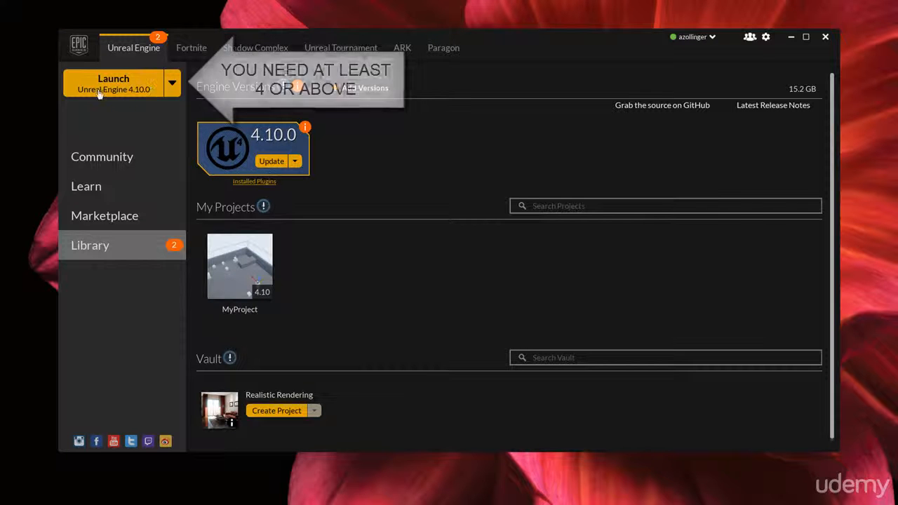
click(296, 162)
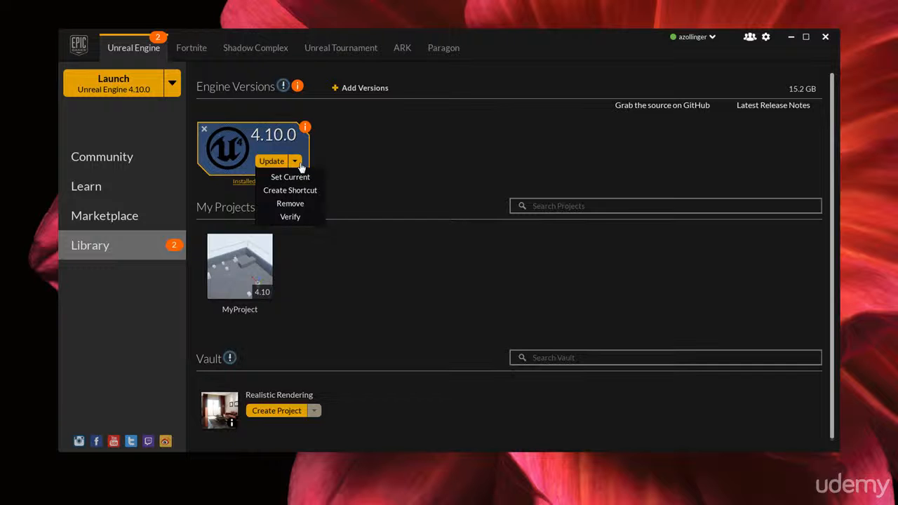
Browse the launcher's Community news, Learn resources and Marketplace content for Unreal Engine
click(124, 157)
scroll(366, 205, down, 3)
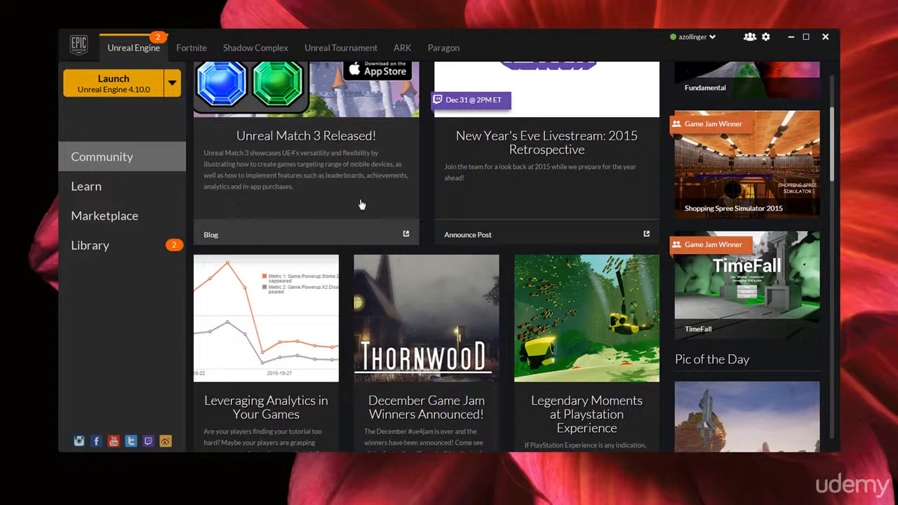
click(76, 187)
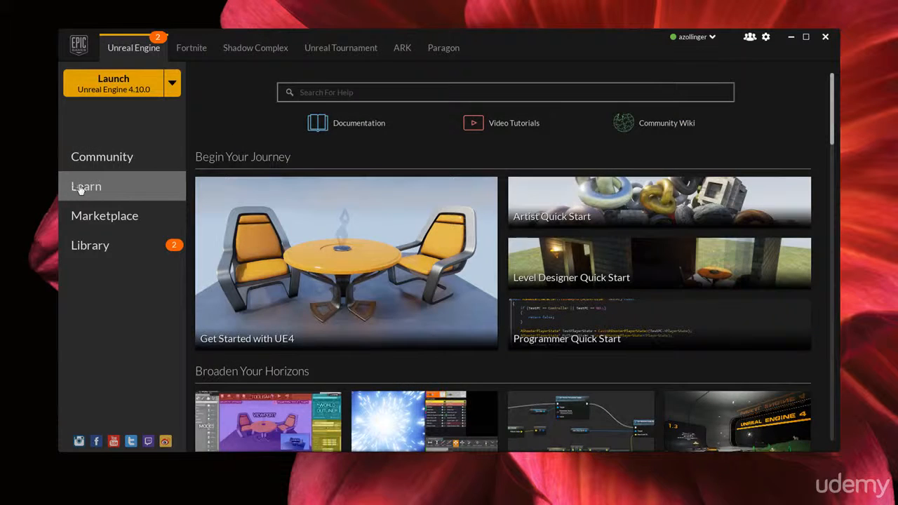
scroll(502, 287, down, 2)
scroll(501, 288, down, 3)
scroll(502, 287, up, 4)
click(96, 223)
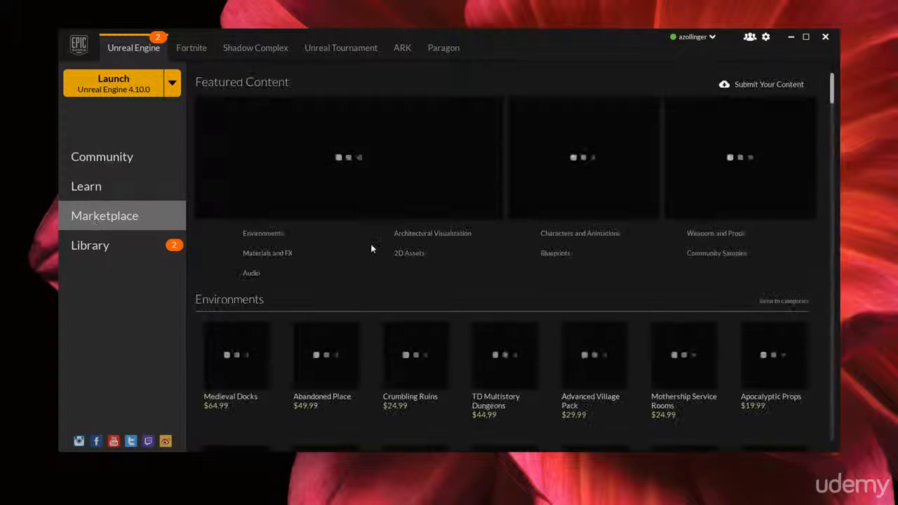
click(96, 159)
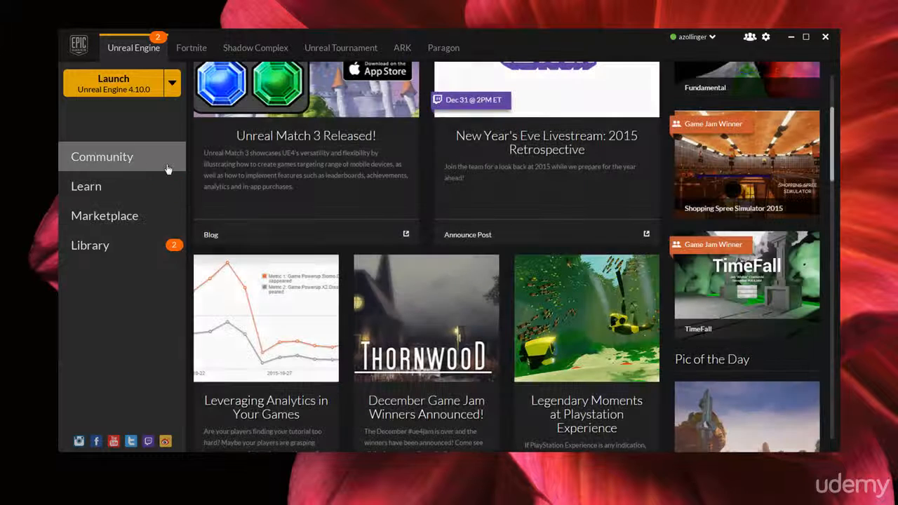
Launch Unreal Engine 4.10.0 and show the new project templates
click(104, 81)
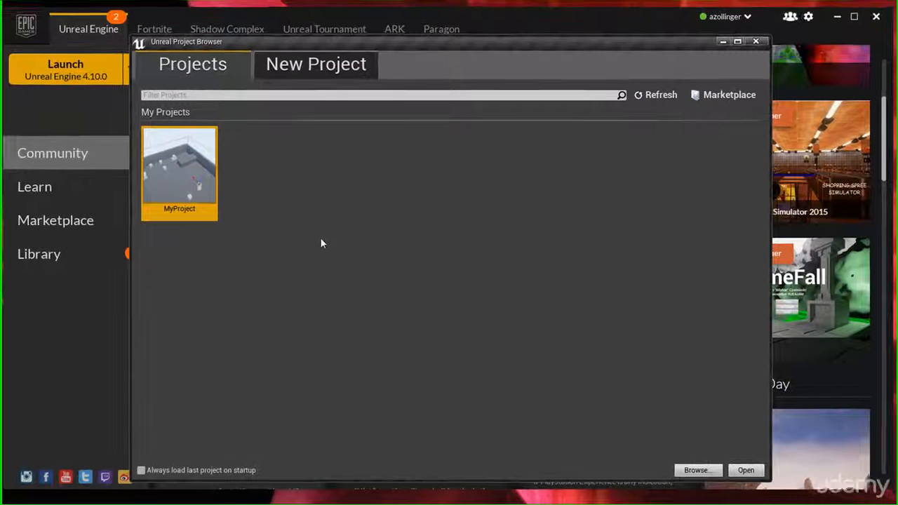
mouse_move(184, 175)
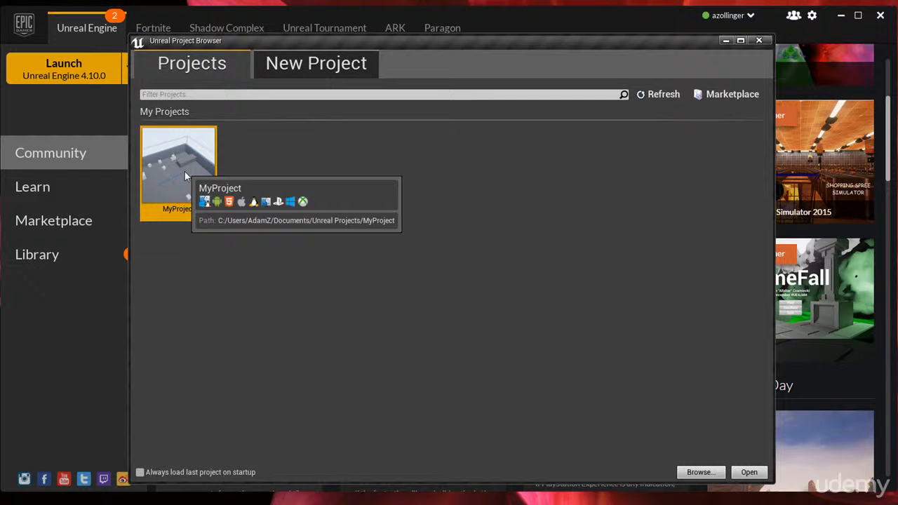
click(309, 64)
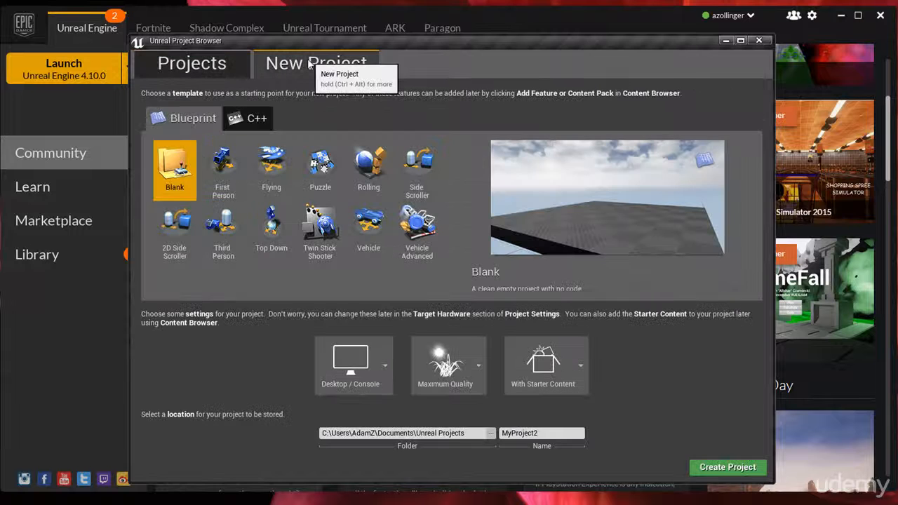
Create the project MyProject2 from the First Person Blueprint template for Desktop / Console, Maximum Quality, with starter content
click(220, 158)
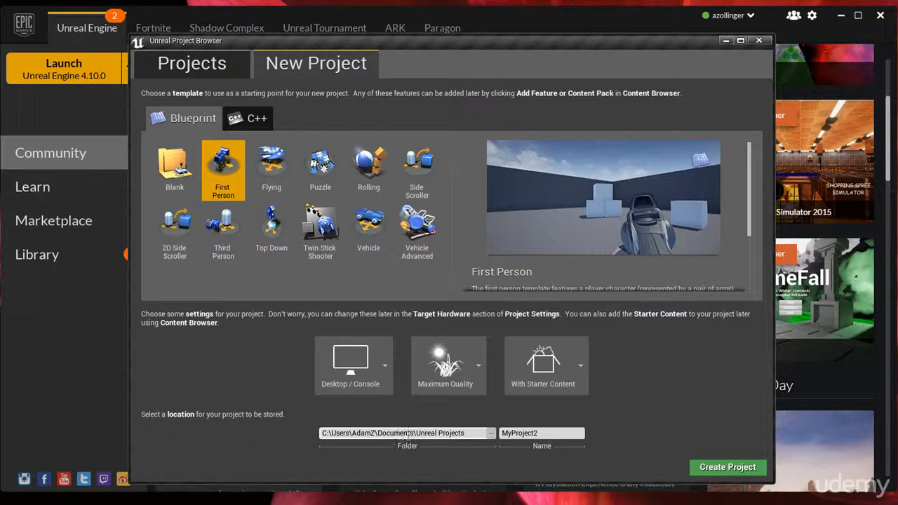
drag(540, 434, 499, 437)
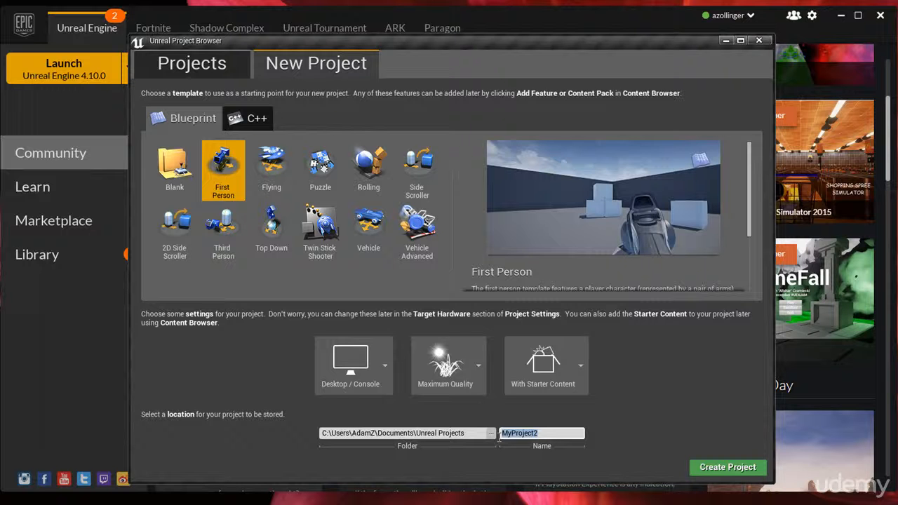
click(727, 467)
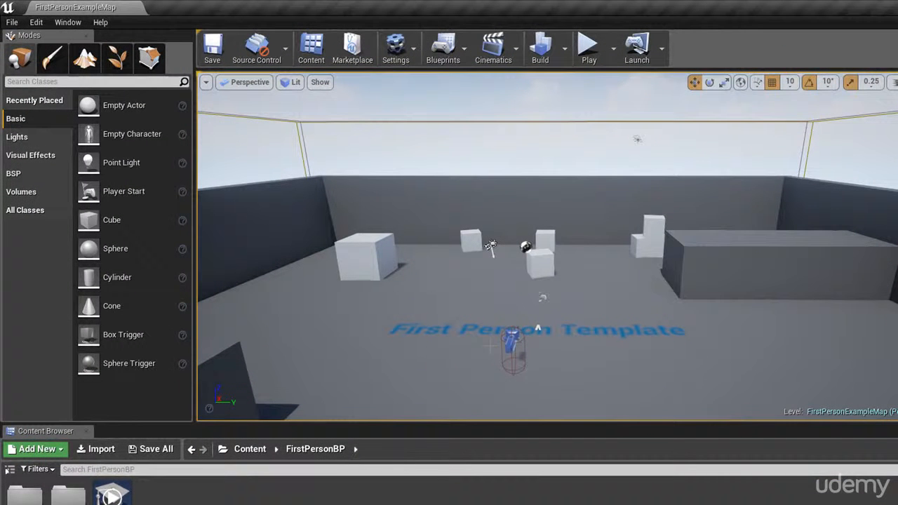
Look over the example level, play-test it by walking and jumping around the arena, and end the play session
click(538, 261)
scroll(558, 262, down, 4)
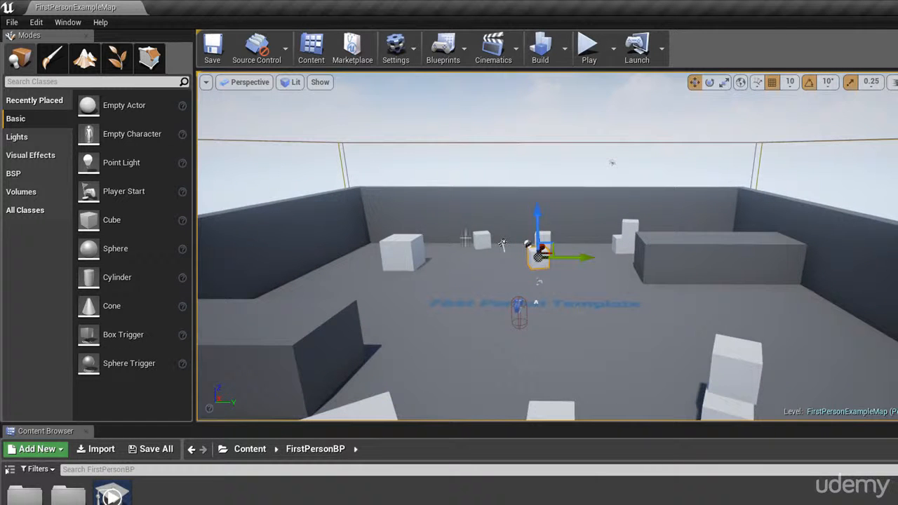
scroll(502, 243, up, 4)
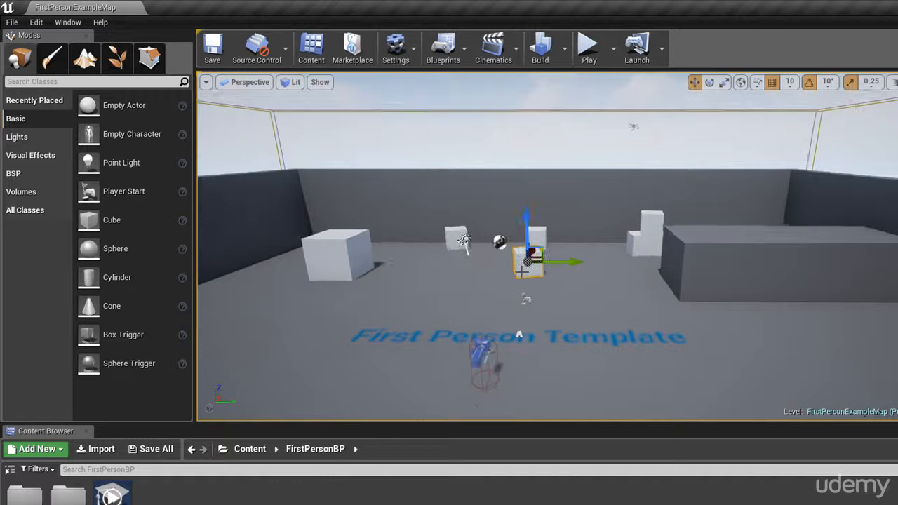
click(589, 46)
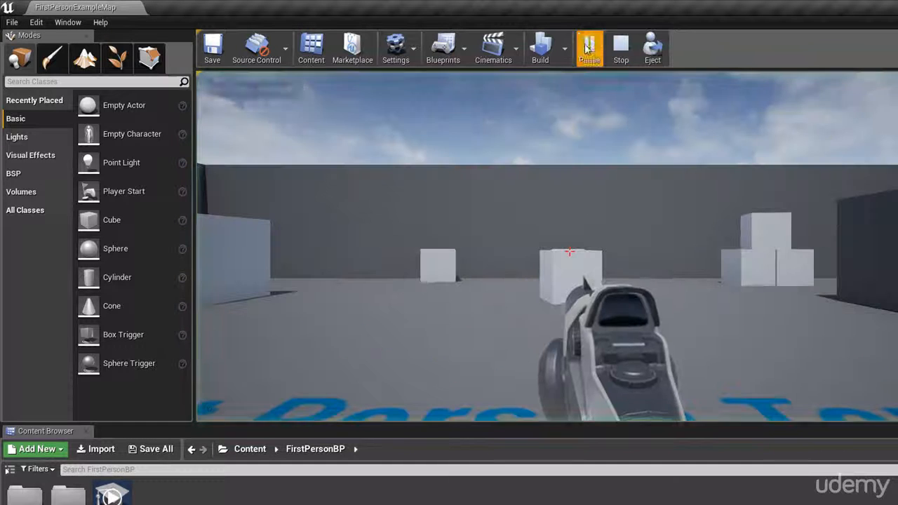
key(w)
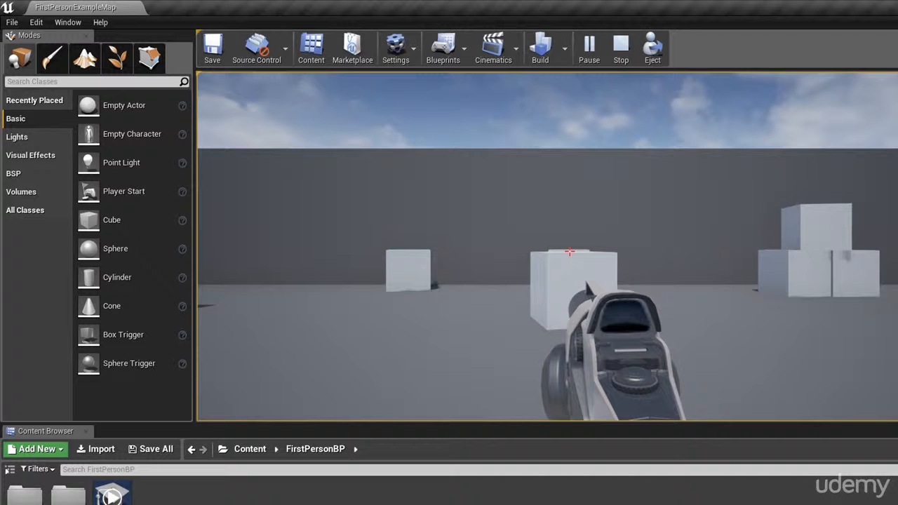
key(w)
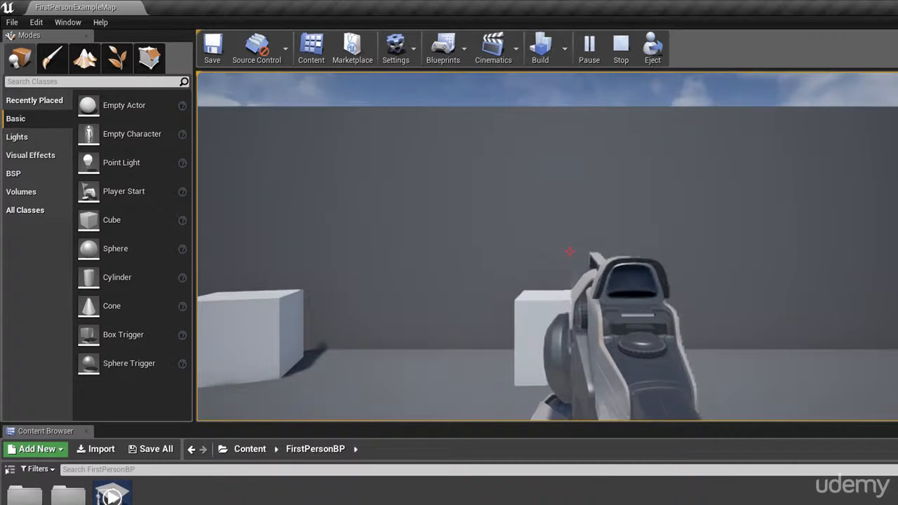
key(w)
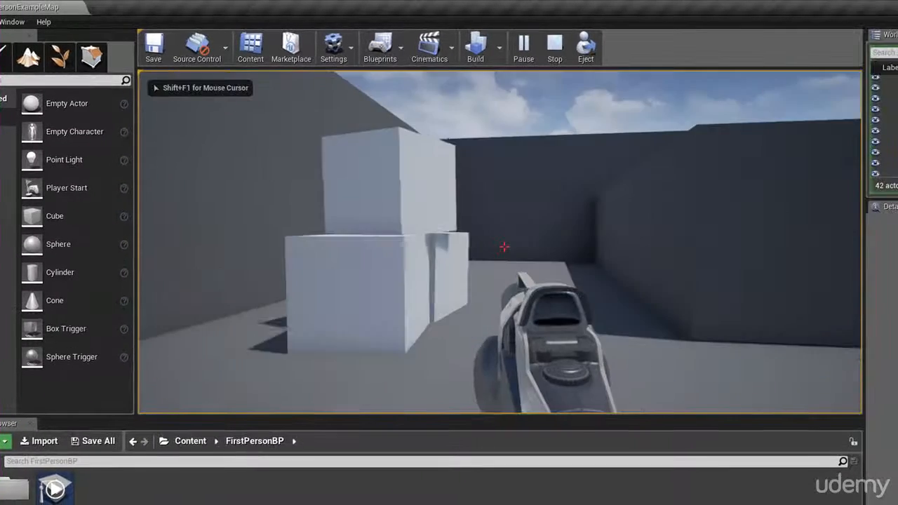
key(w)
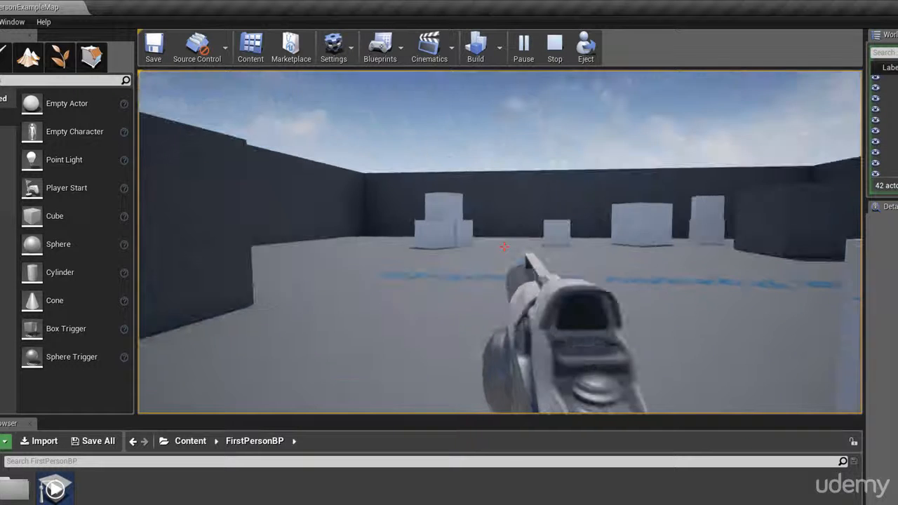
key(w)
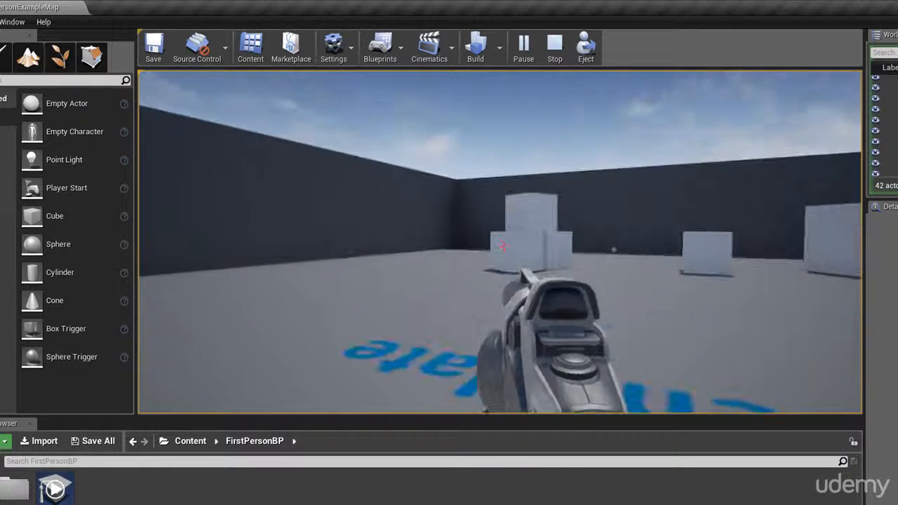
key(w)
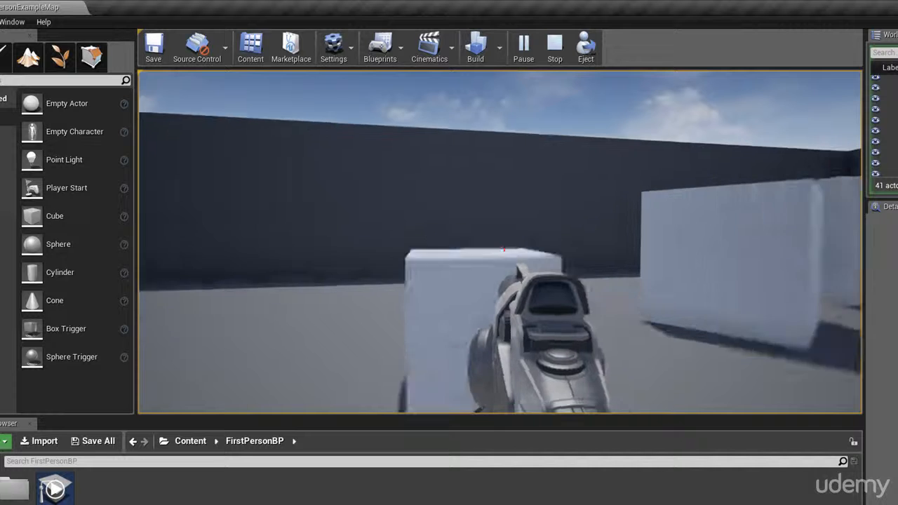
key(space)
key(w)
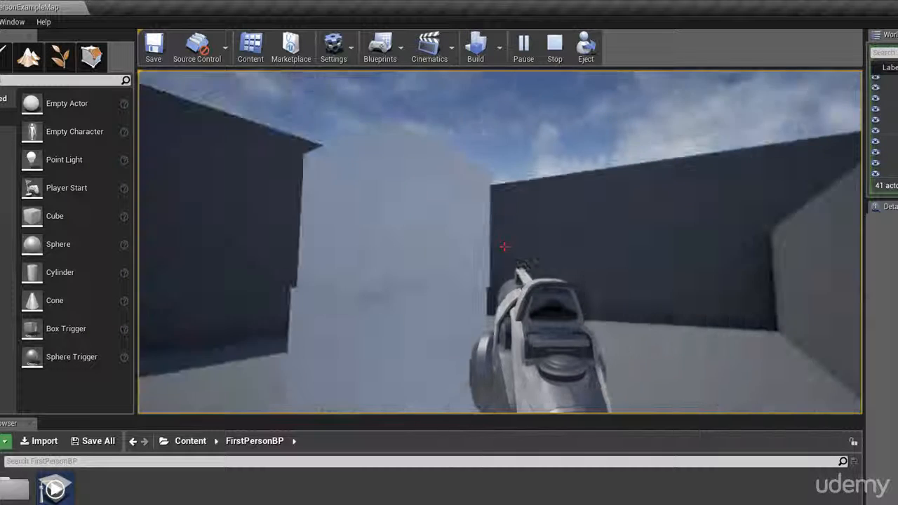
key(w)
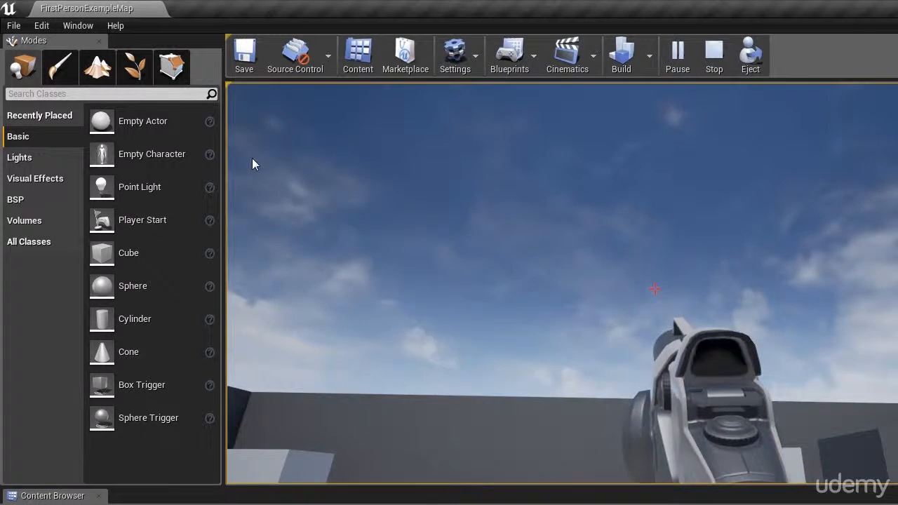
key(Escape)
Select FirstPersonCharacter in the level, frame it in view and open its blueprint in the Blueprint Editor
key(f)
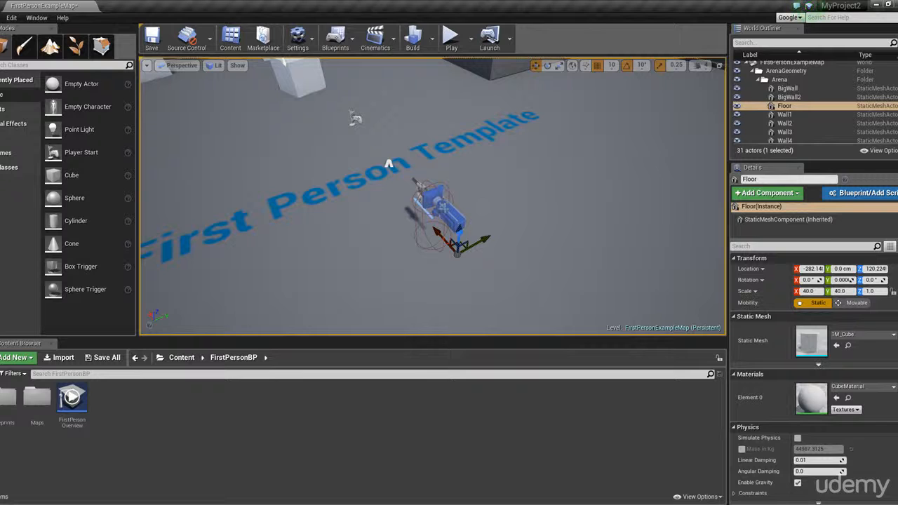
click(444, 208)
key(f)
scroll(445, 209, down, 5)
scroll(445, 209, up, 5)
scroll(445, 210, down, 2)
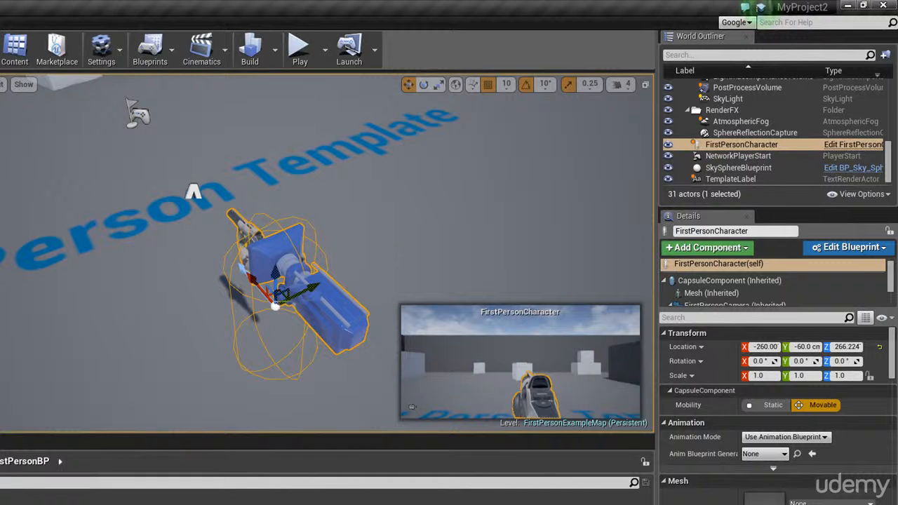
click(852, 248)
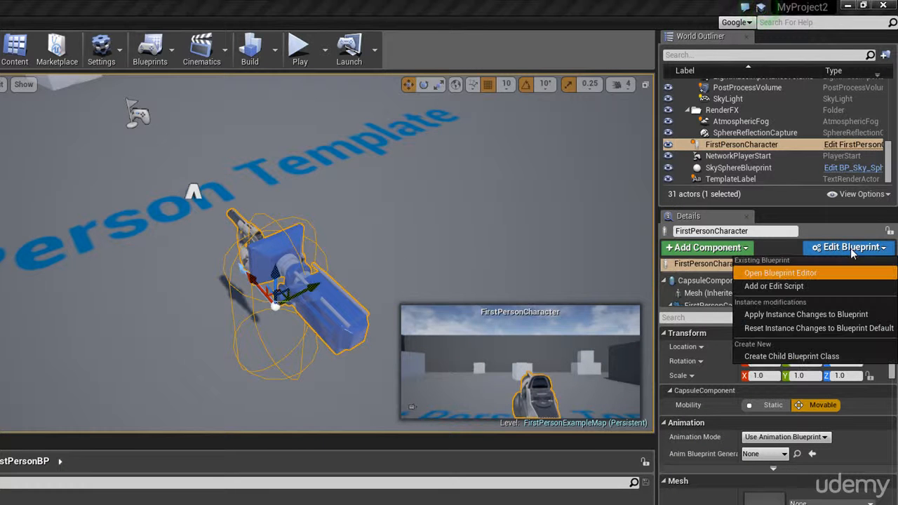
click(794, 274)
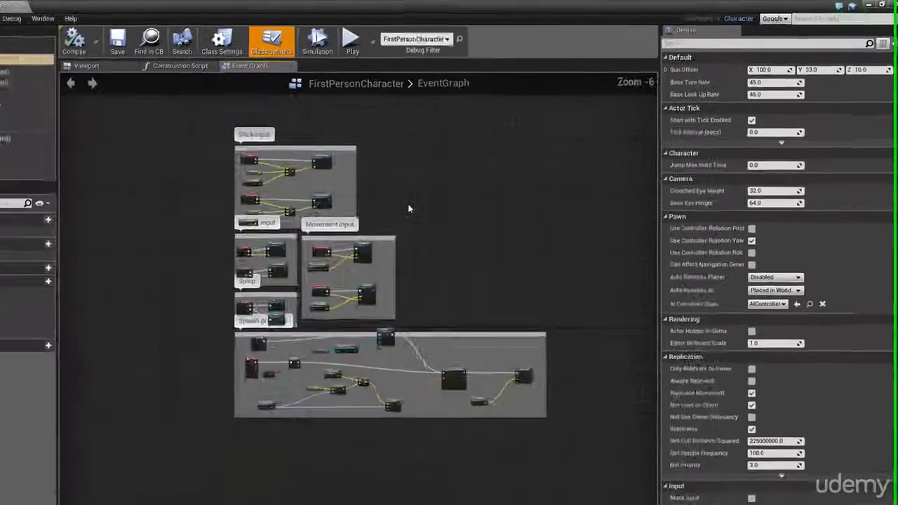
Delete the whole Spawn projectile comment group with its nodes from the FirstPersonCharacter event graph
scroll(412, 211, down, 1)
scroll(428, 294, up, 1)
scroll(518, 378, up, 2)
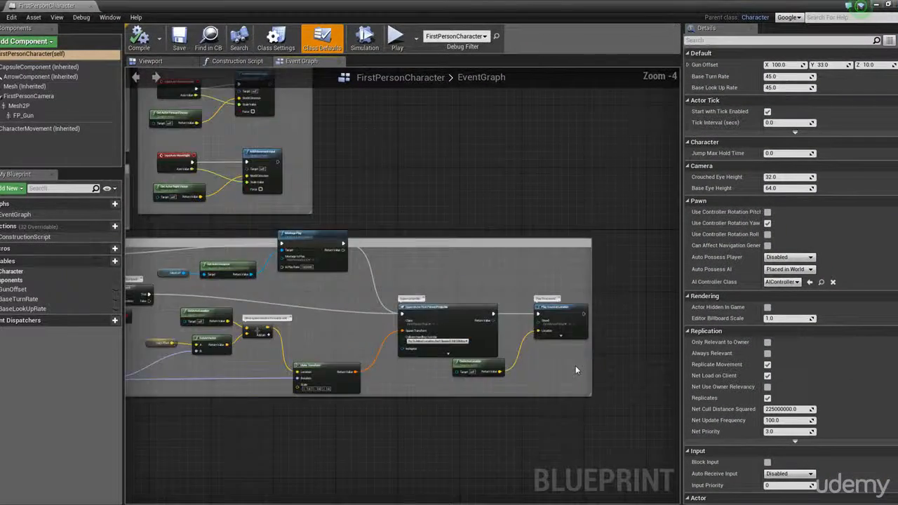
scroll(547, 402, down, 1)
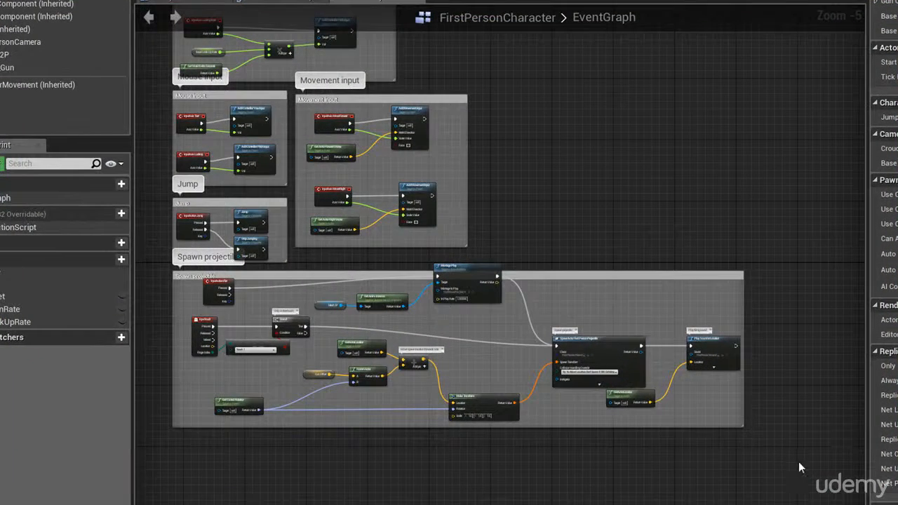
drag(799, 461, 184, 283)
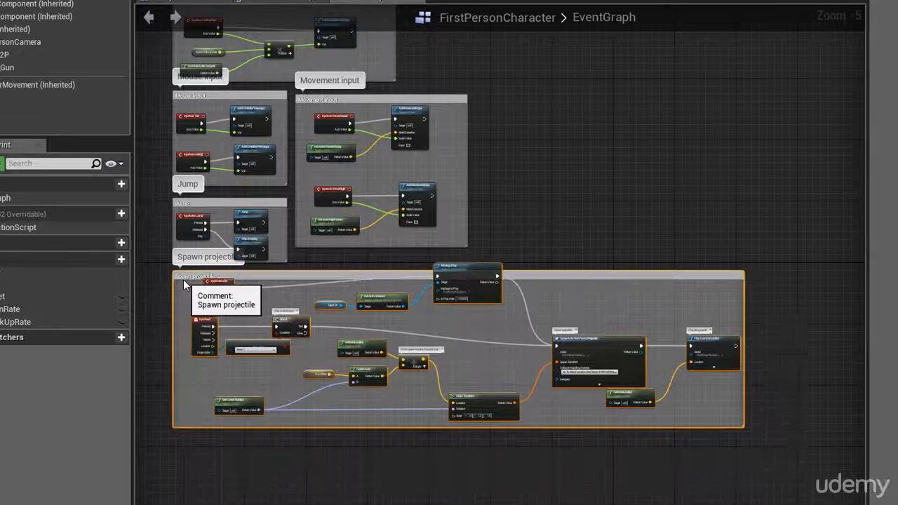
scroll(184, 283, up, 4)
scroll(214, 290, down, 5)
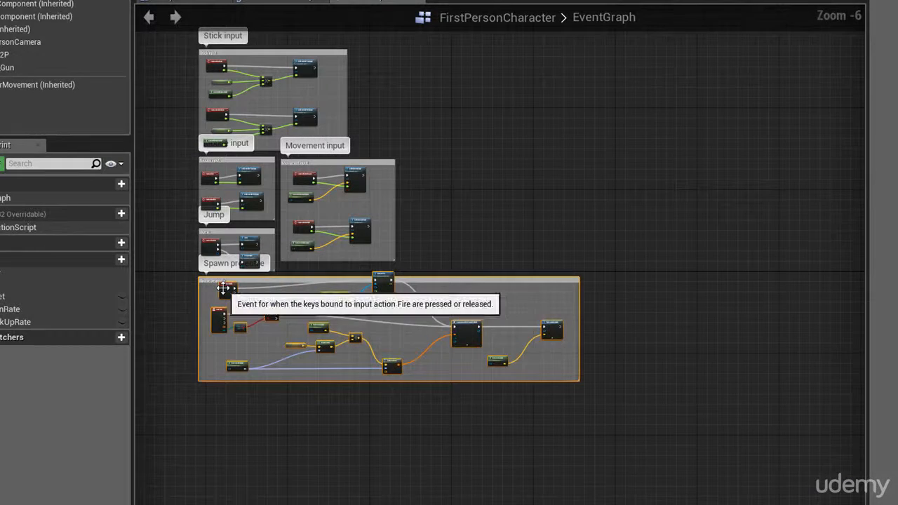
key(Delete)
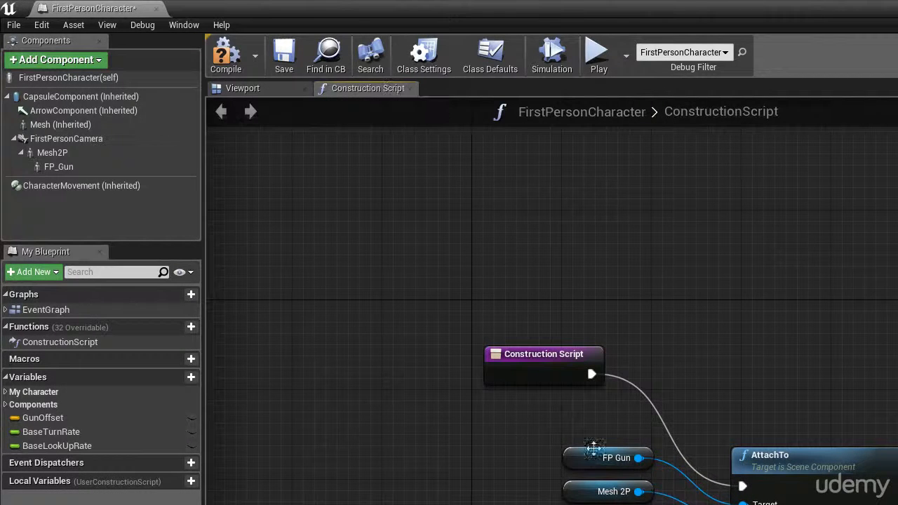
Delete the FP_Gun component from the FirstPersonCharacter blueprint's viewport
click(281, 87)
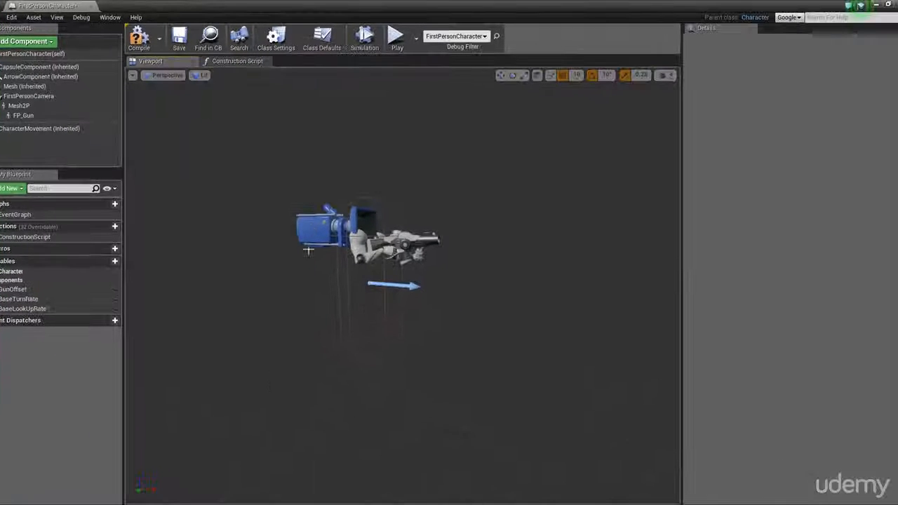
mouse_move(236, 503)
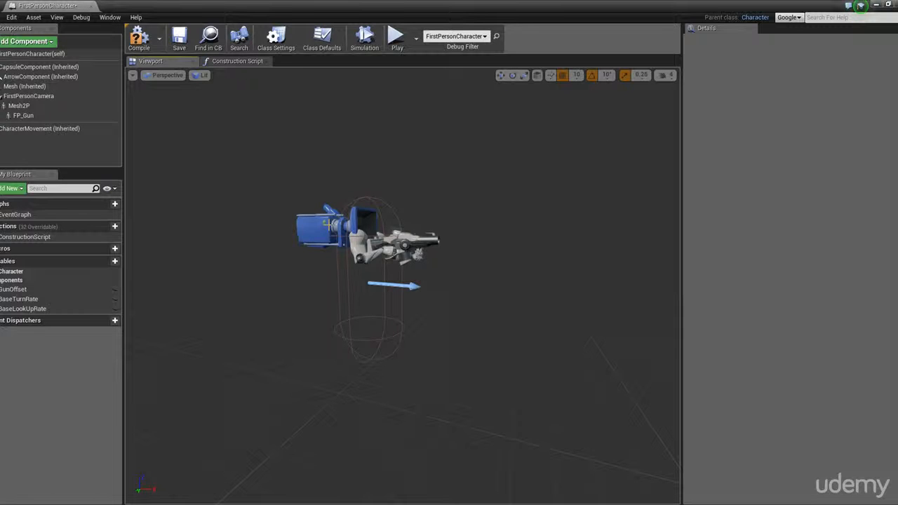
click(328, 224)
scroll(375, 231, up, 5)
scroll(377, 231, down, 5)
scroll(406, 231, up, 2)
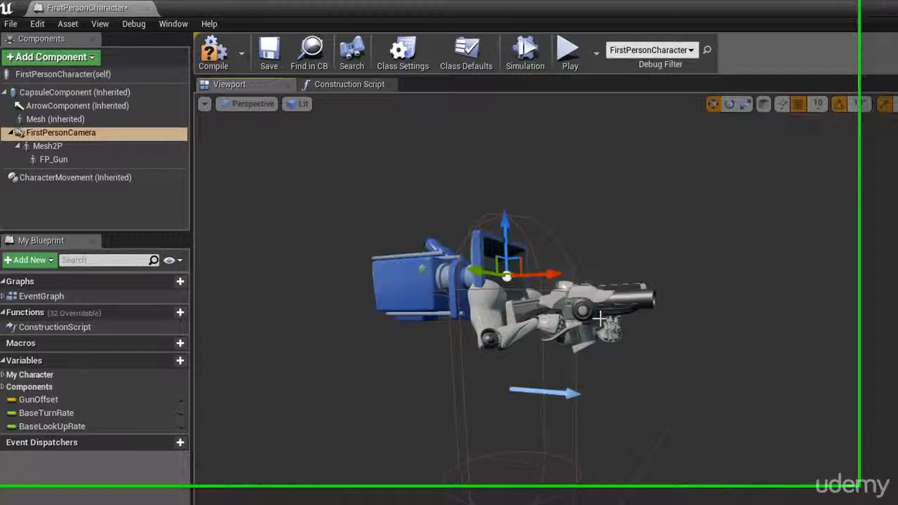
click(589, 296)
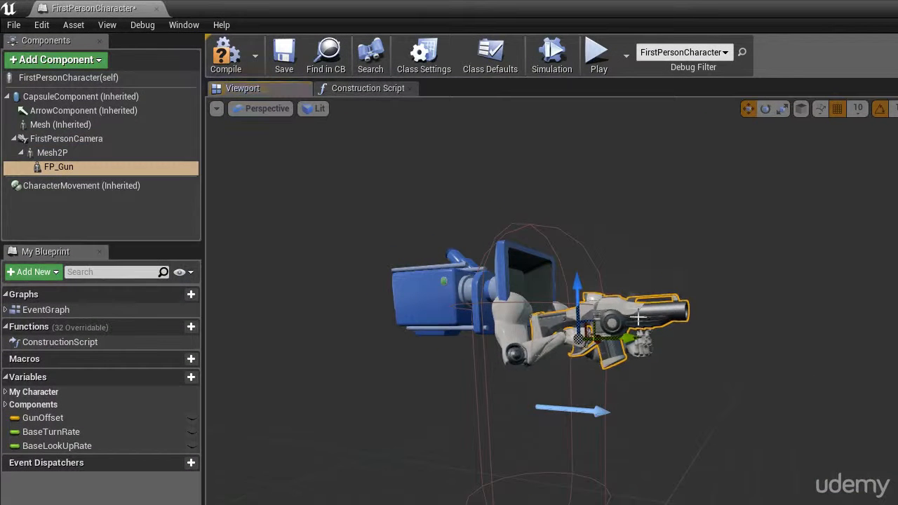
key(Delete)
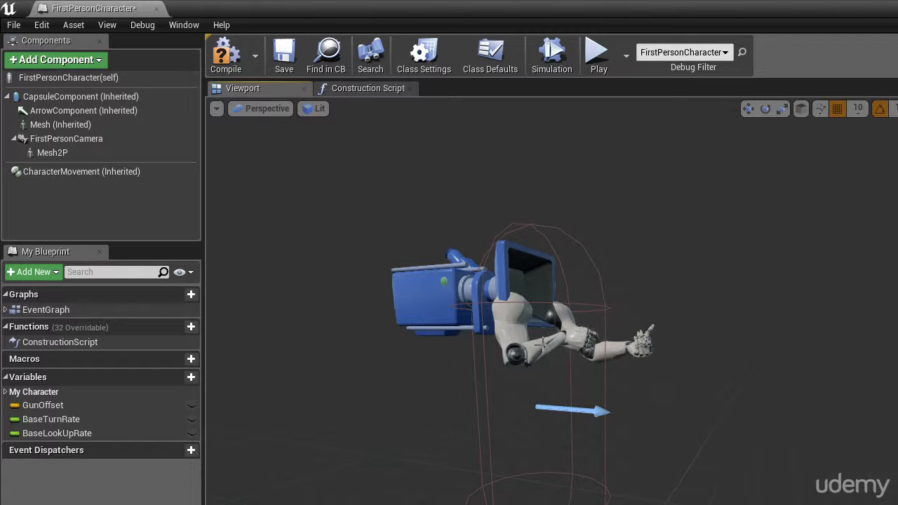
Delete the Mesh2P arms component from the character and save the blueprint
click(543, 343)
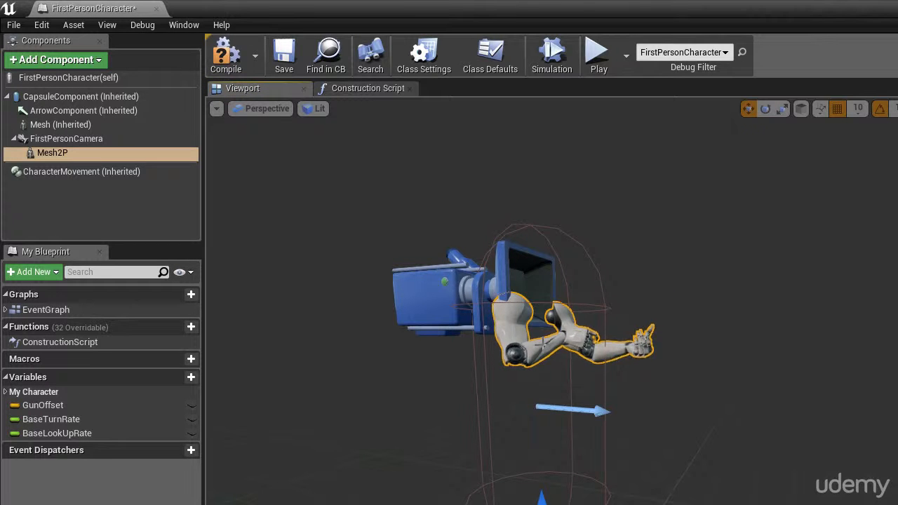
key(Delete)
click(580, 412)
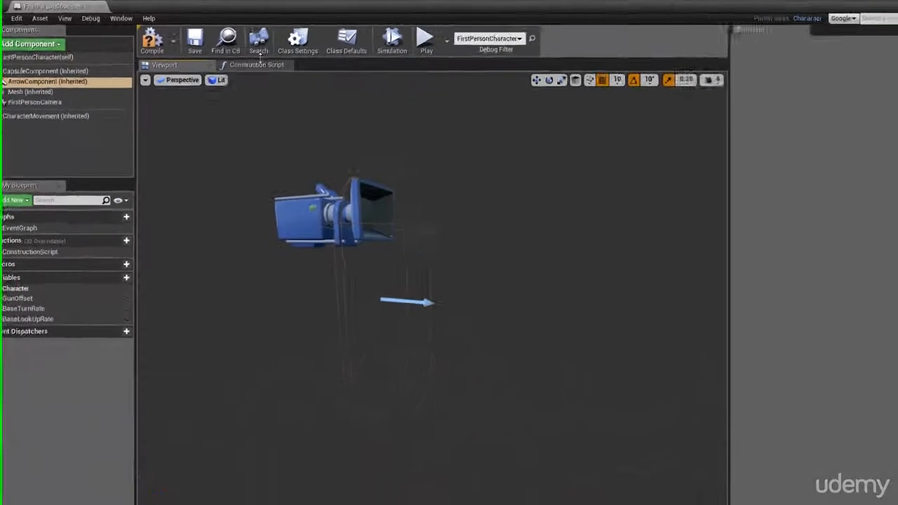
click(13, 25)
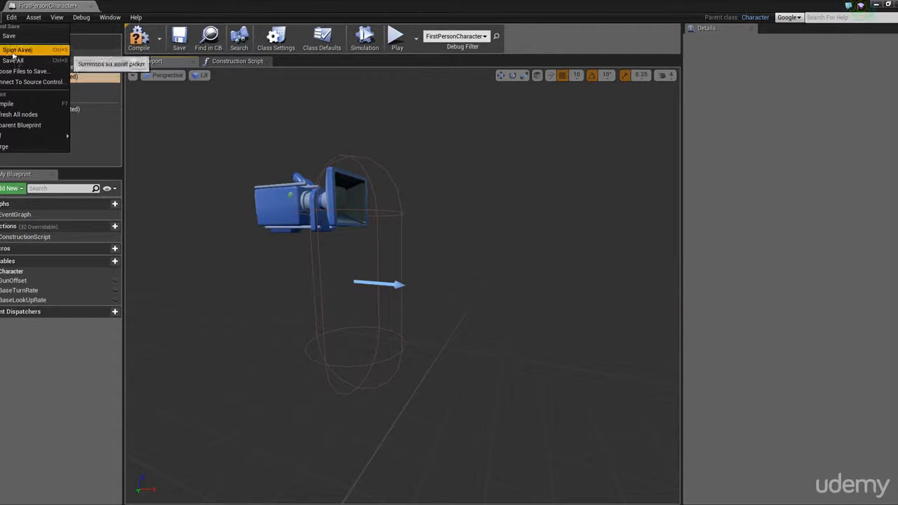
click(21, 36)
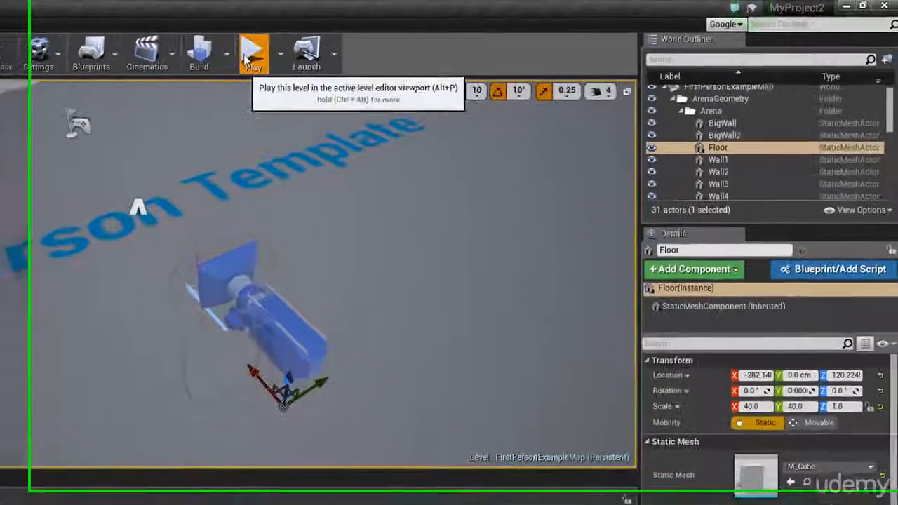
Try to play-test the level, decline to play with the compiler error, and reopen FirstPersonCharacter in the Blueprint Editor
click(451, 40)
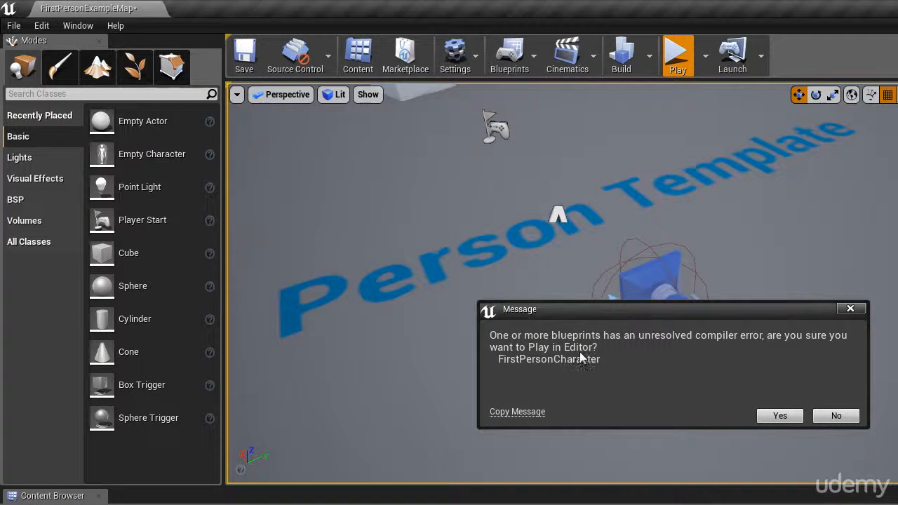
click(836, 416)
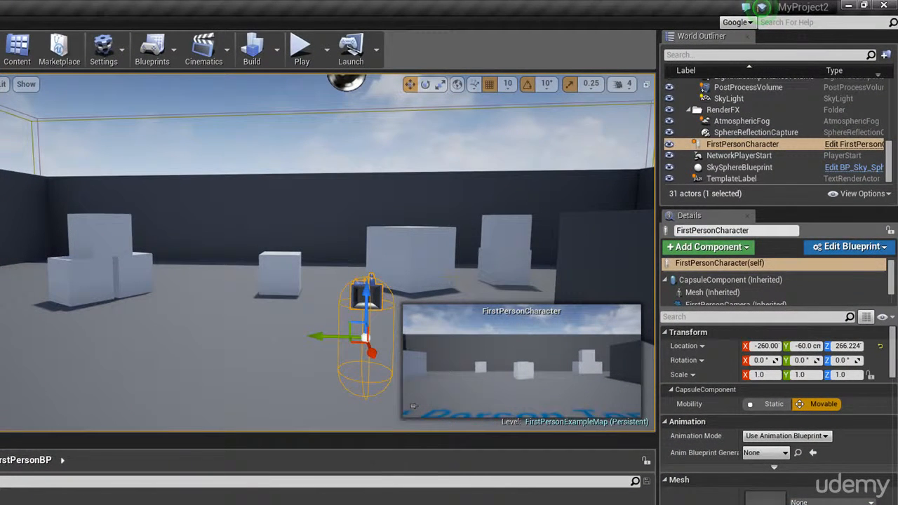
click(853, 248)
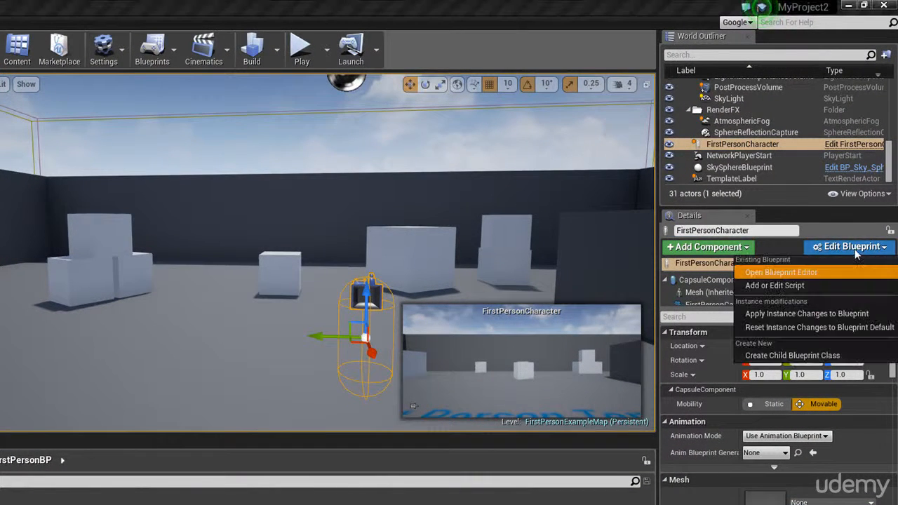
click(821, 274)
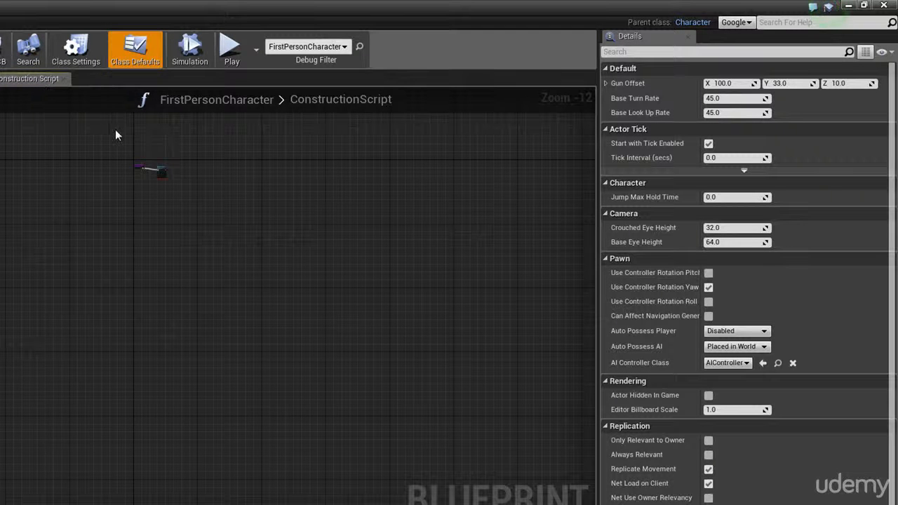
Delete the AttachTo node from the ConstructionScript graph, save the blueprint and return to the level
scroll(144, 172, up, 12)
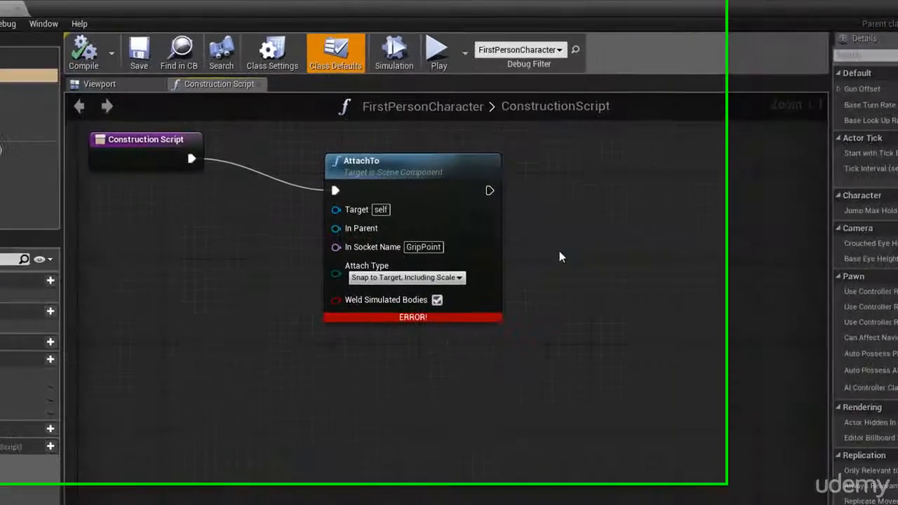
drag(357, 243, 210, 167)
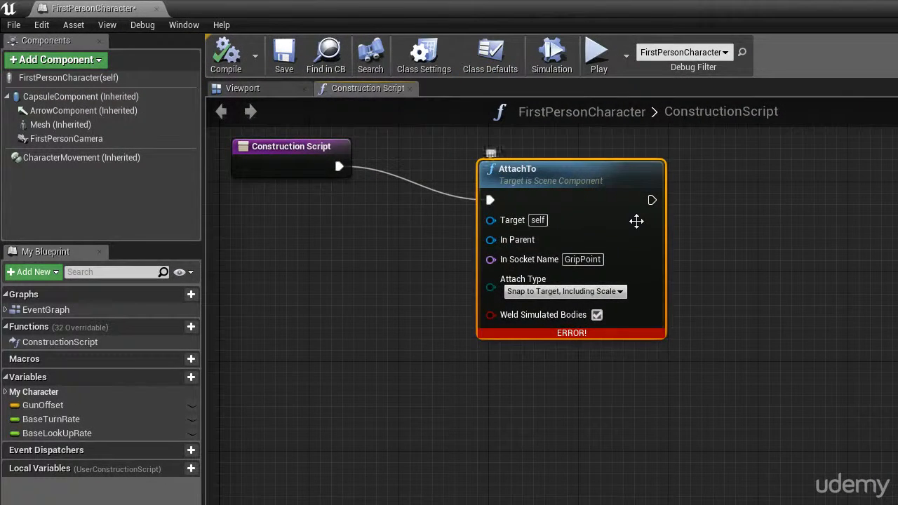
key(Delete)
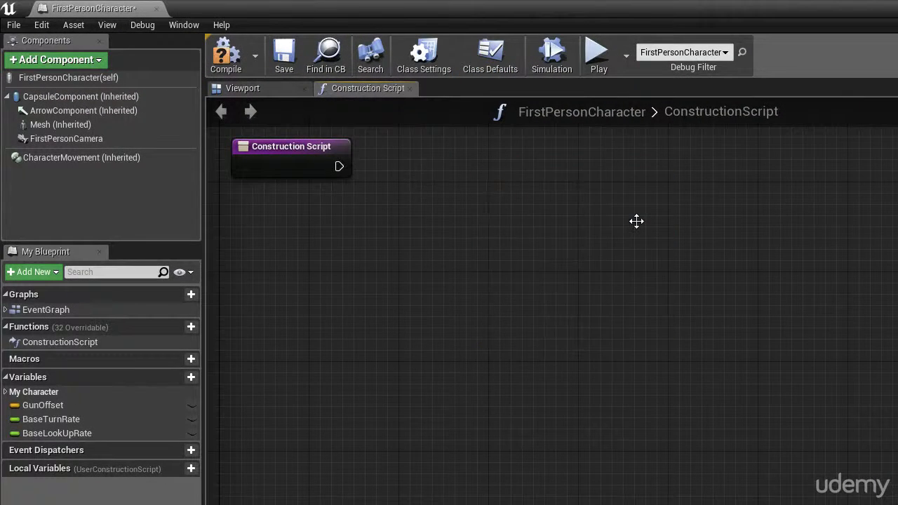
click(293, 73)
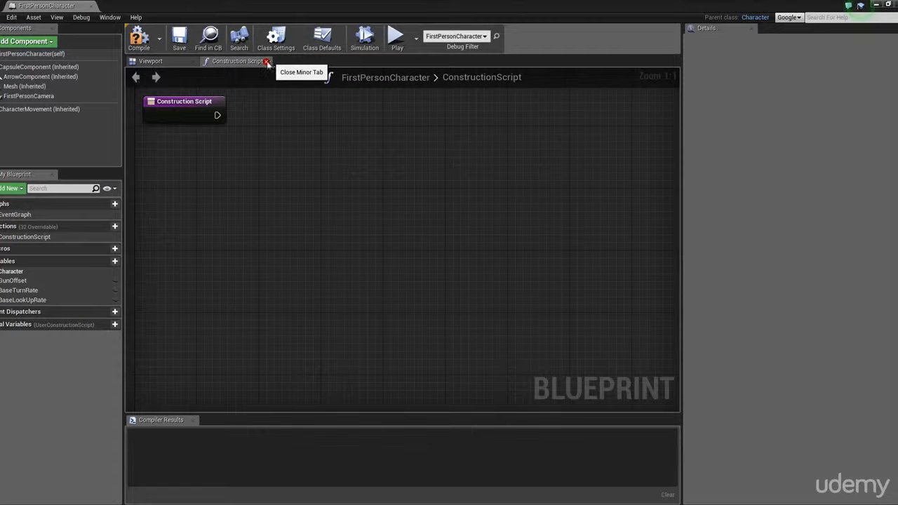
click(266, 62)
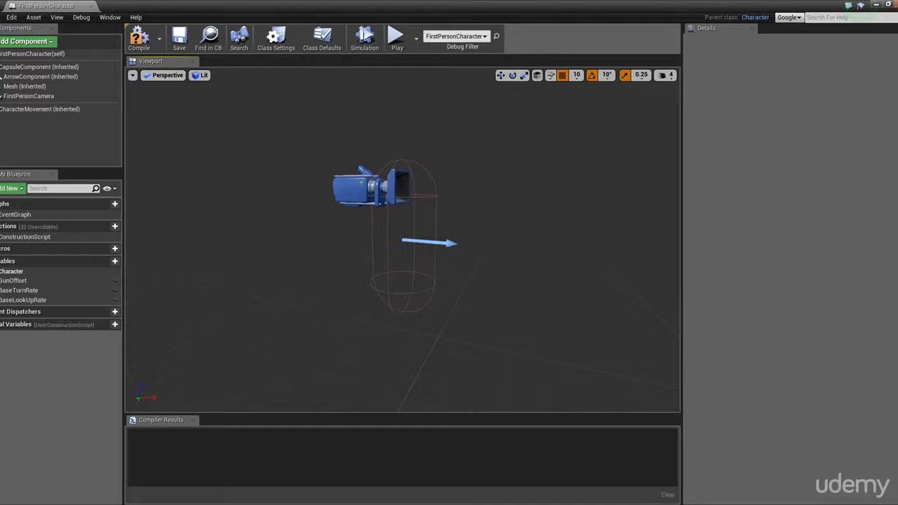
click(877, 5)
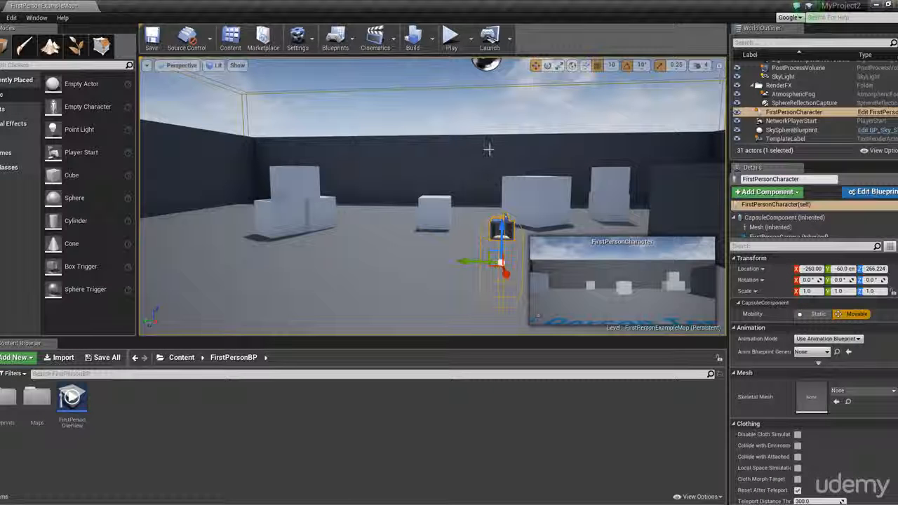
Play-test the level by walking and jumping around the arena, and end the play session
click(451, 43)
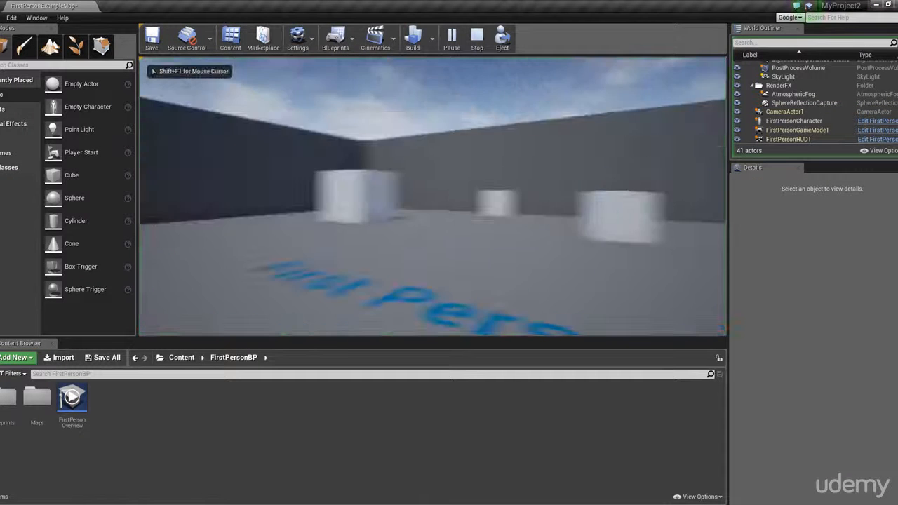
key(w)
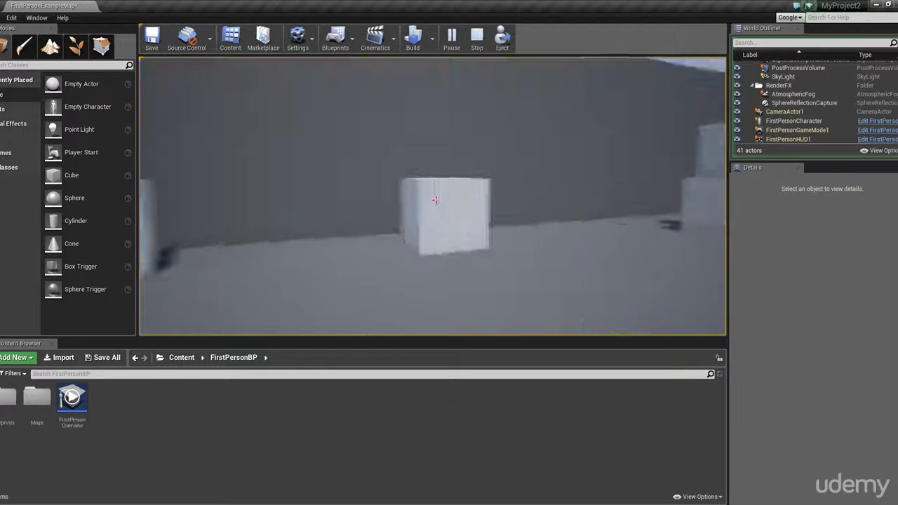
key(w)
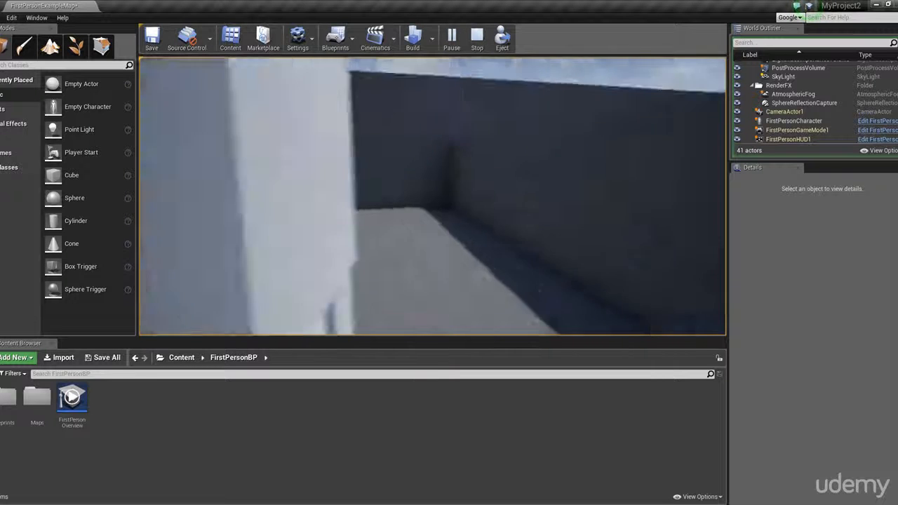
key(w)
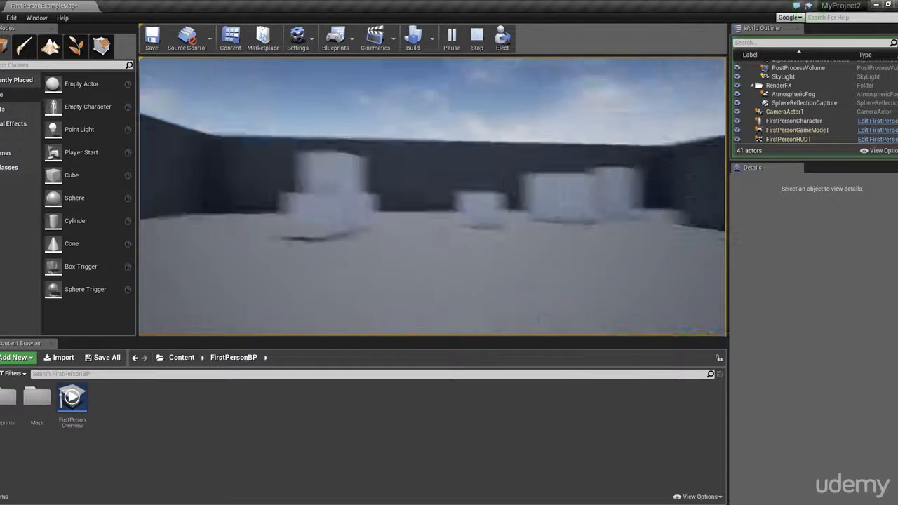
key(w)
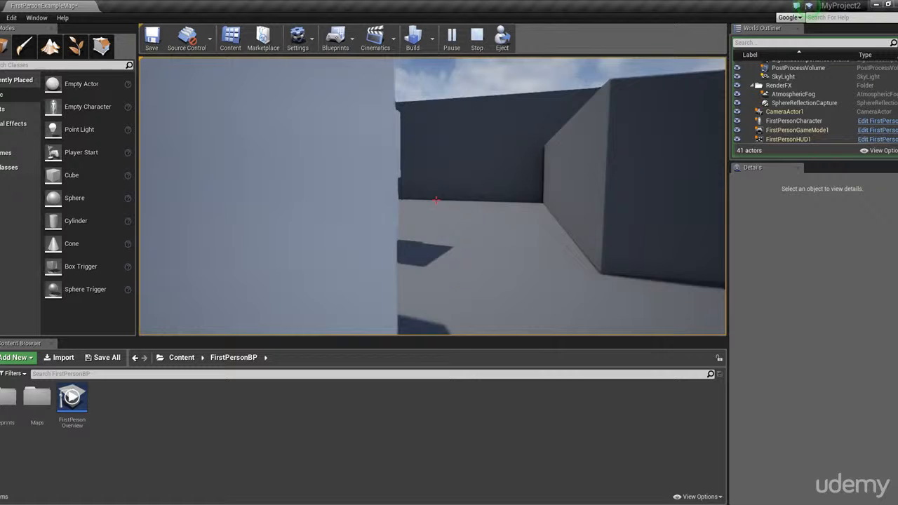
key(w)
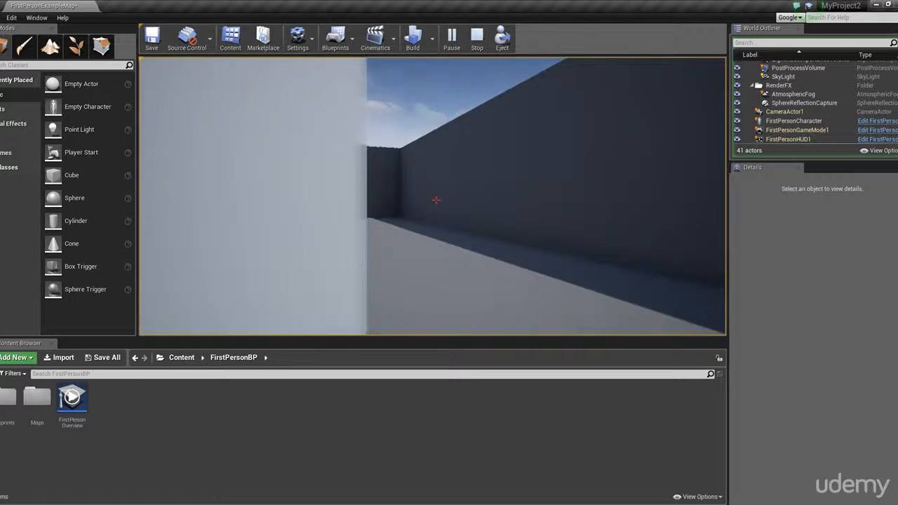
key(w)
key(space)
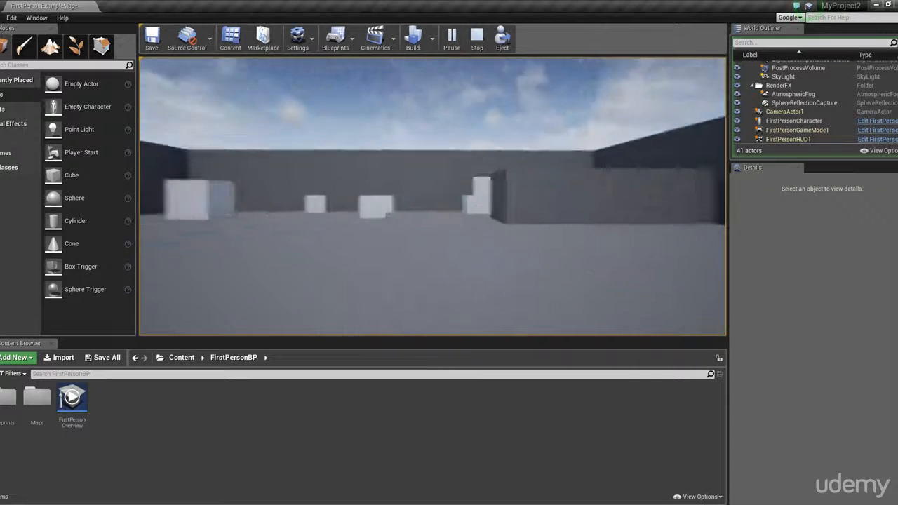
key(w)
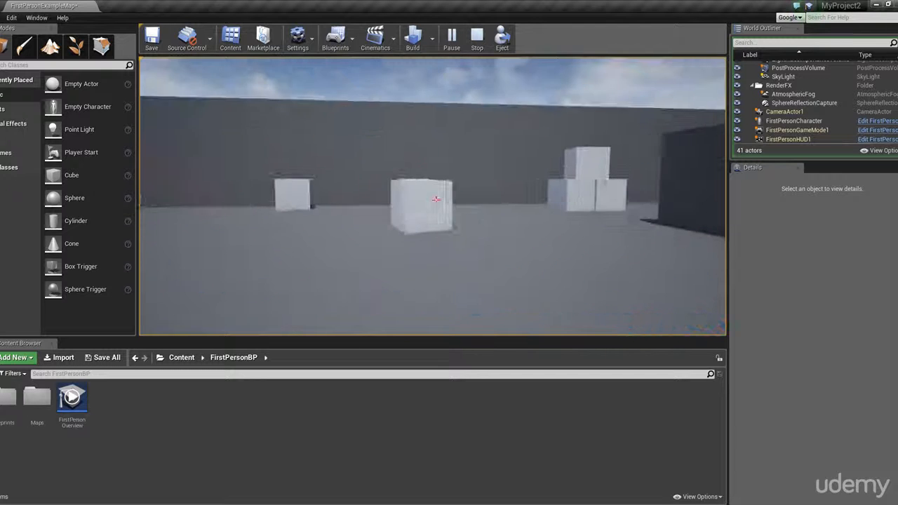
key(w)
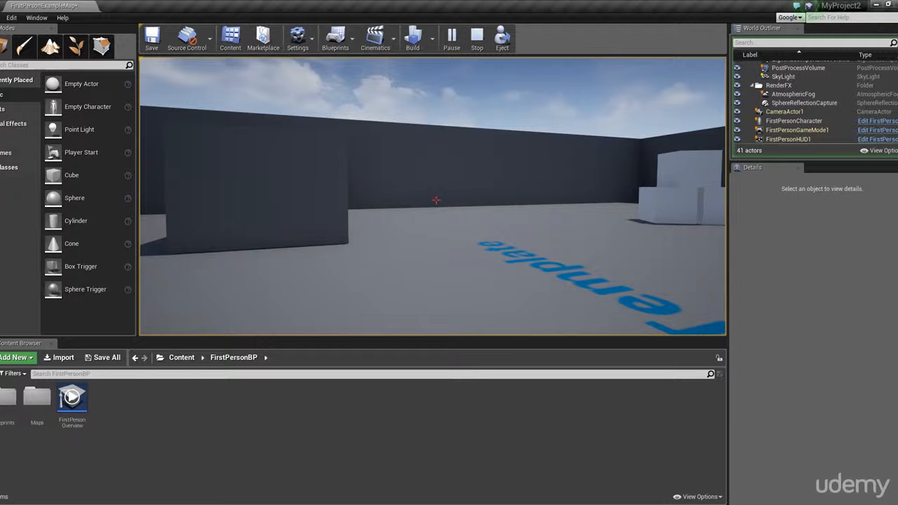
key(Escape)
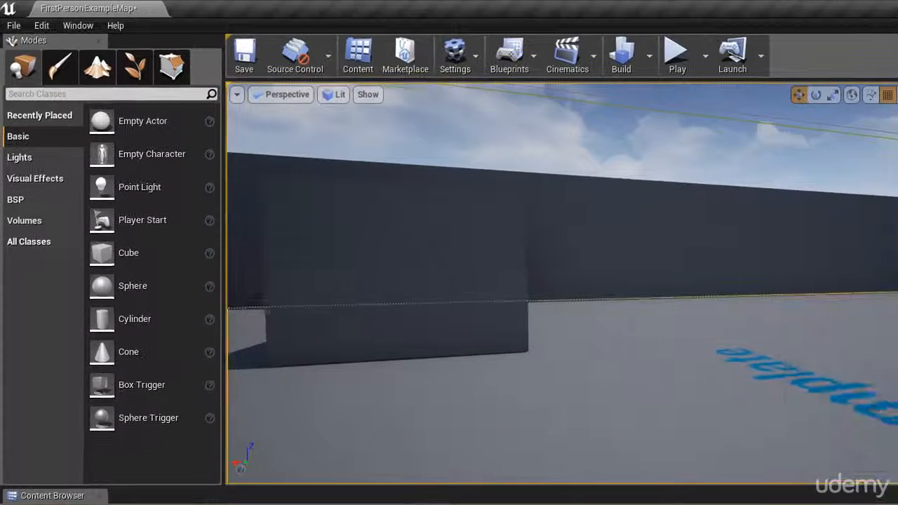
Delete all the cubes in the Cubes folder, EditorCube8 through EditorCube21, from the level
right_drag(561, 284, 526, 379)
scroll(561, 284, down, 10)
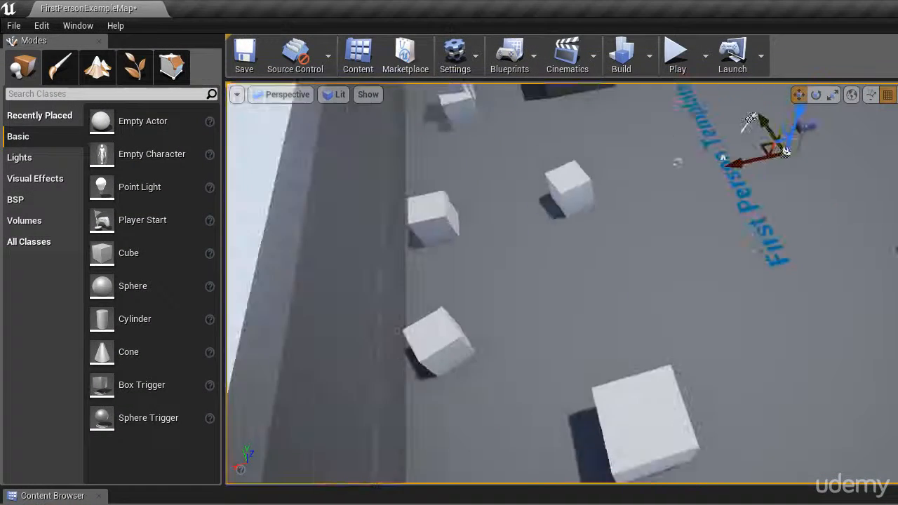
scroll(561, 284, down, 5)
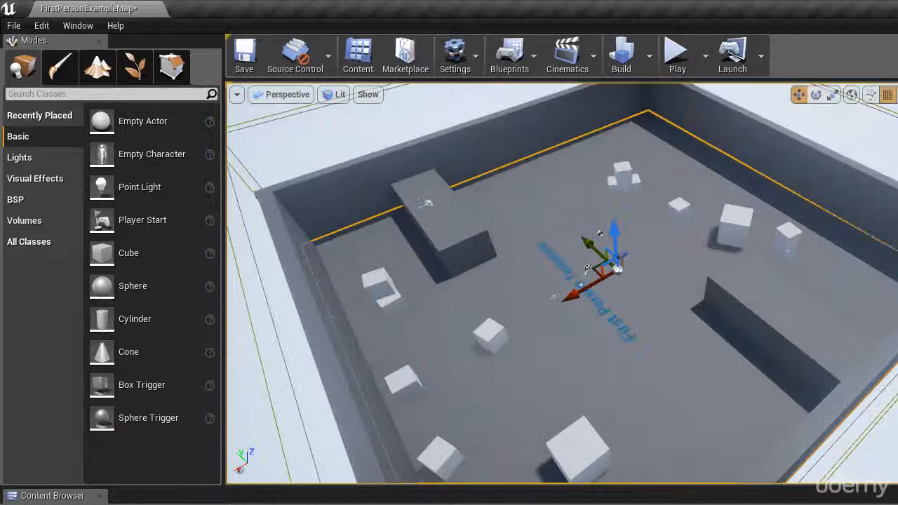
click(730, 226)
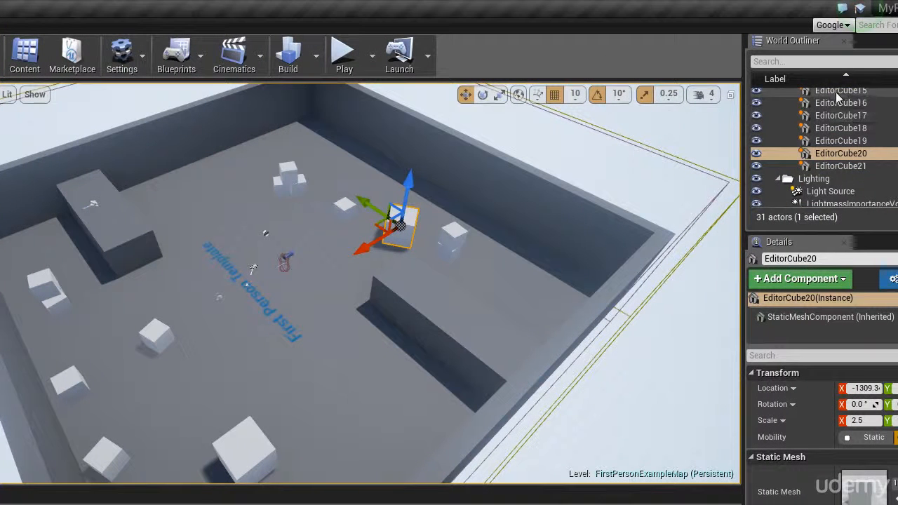
right_click(850, 156)
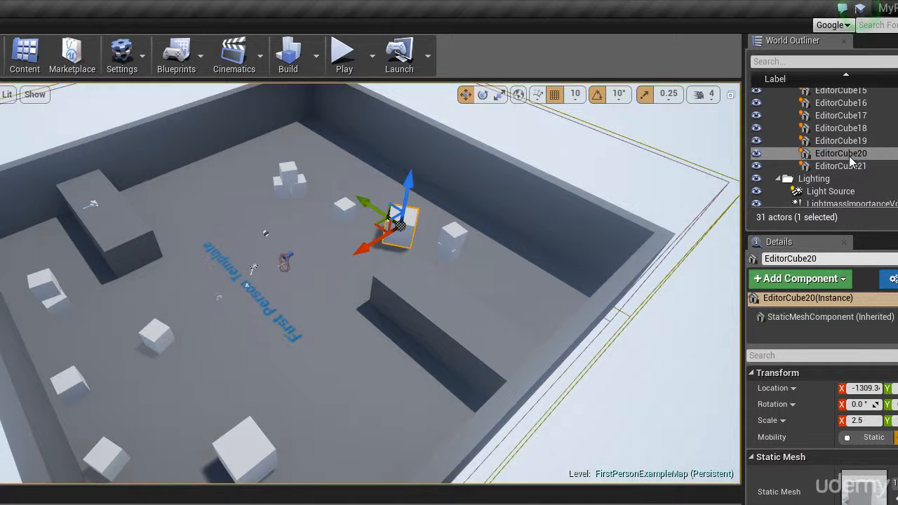
click(850, 165)
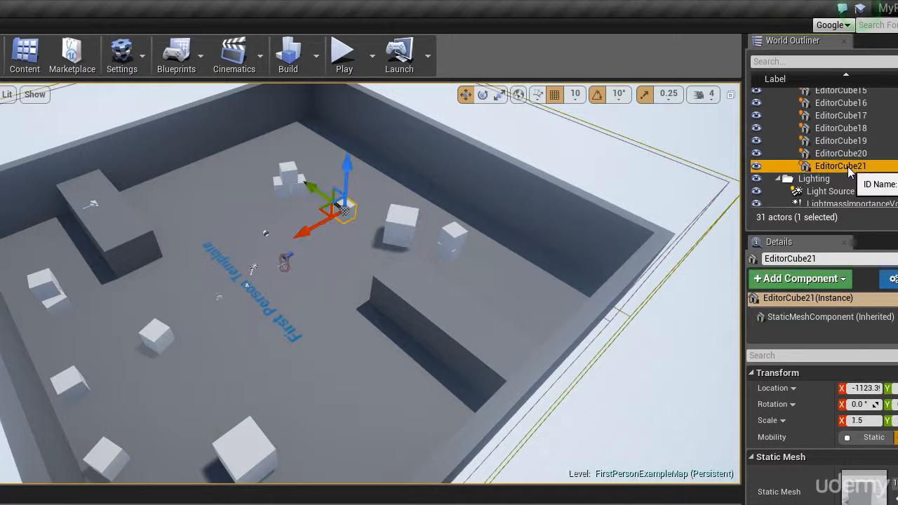
scroll(851, 173, up, 1)
scroll(851, 173, down, 2)
scroll(850, 172, up, 4)
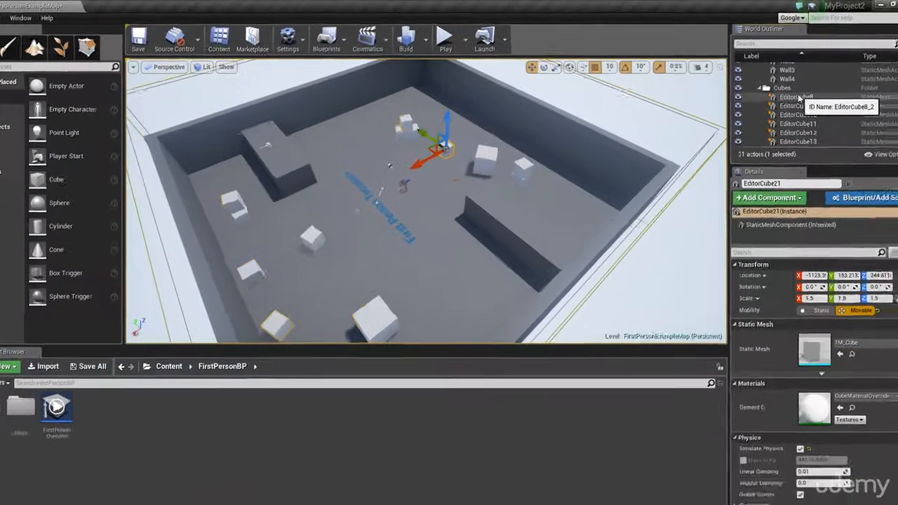
shift+click(830, 125)
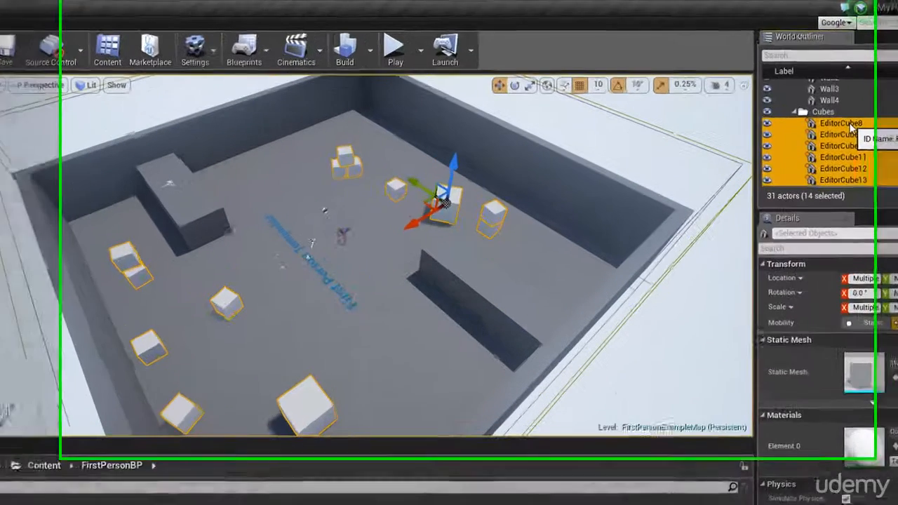
key(Delete)
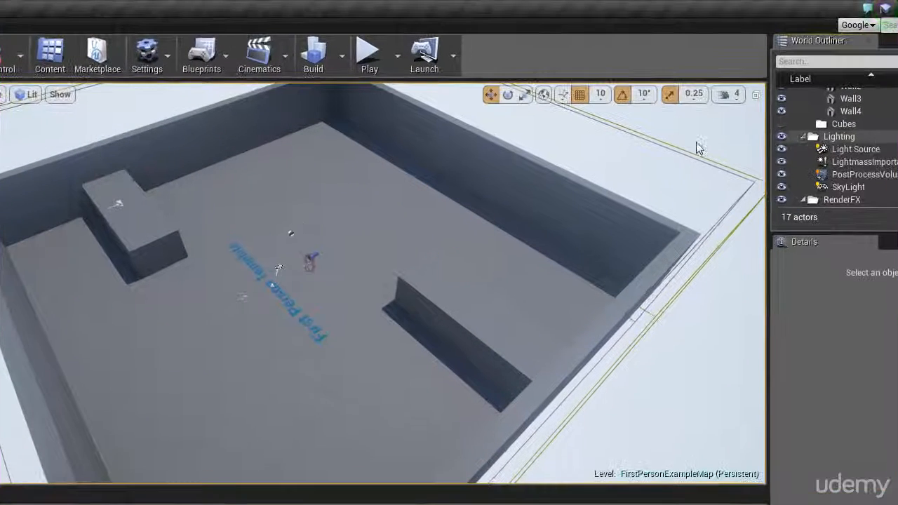
Delete the two BigWall blocks inside the arena and the four outer walls, keeping the floor
click(118, 203)
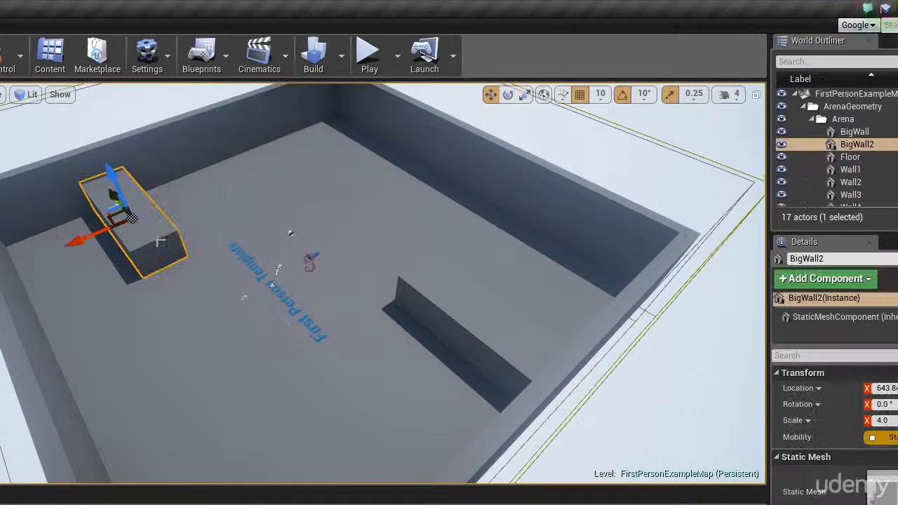
ctrl+click(470, 304)
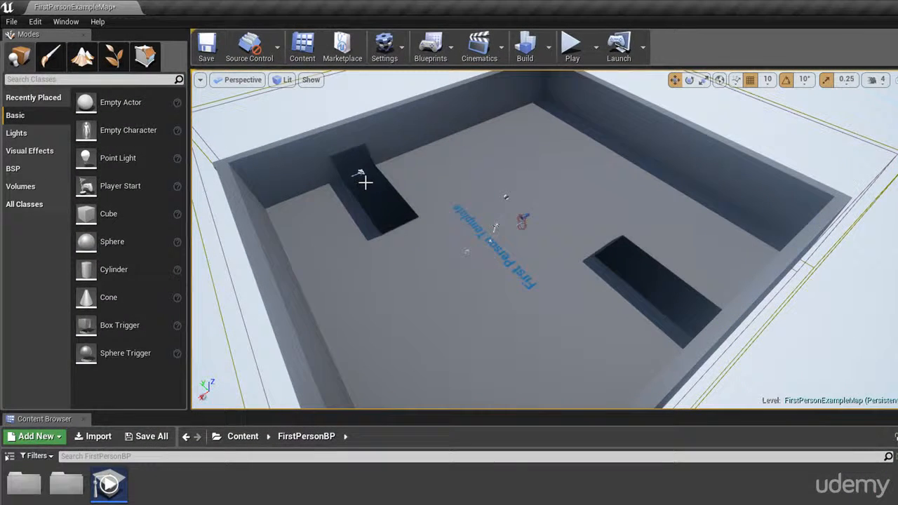
click(366, 171)
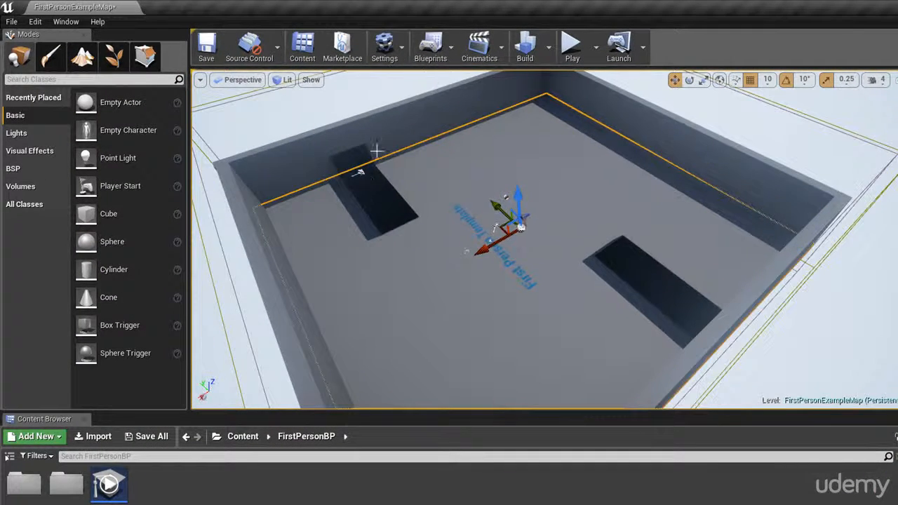
key(Delete)
click(244, 203)
key(Delete)
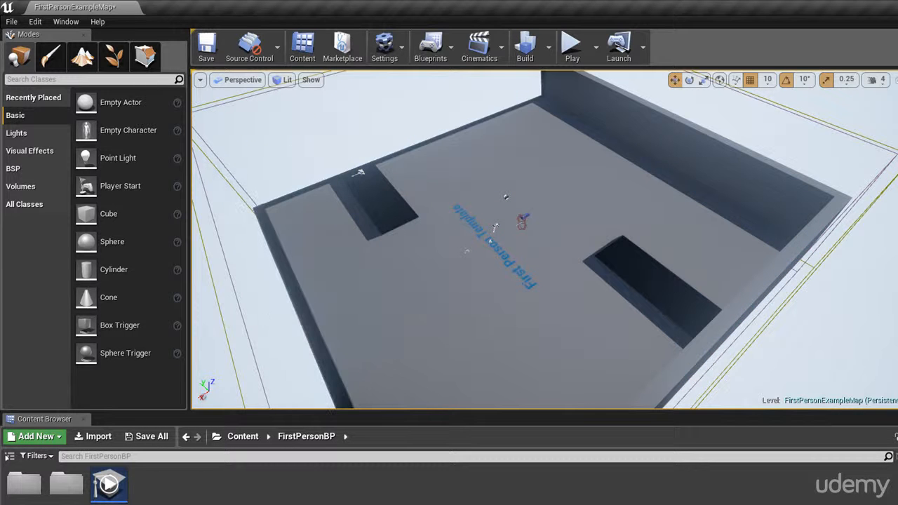
click(636, 138)
key(Delete)
click(760, 287)
key(Delete)
Delete the First Person Template text label from the arena floor
scroll(545, 238, up, 6)
right_drag(544, 238, 495, 202)
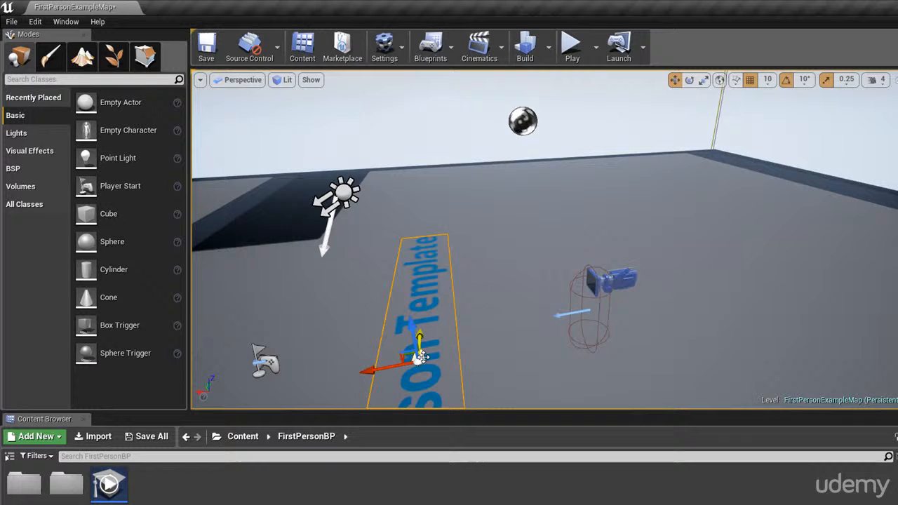
key(Delete)
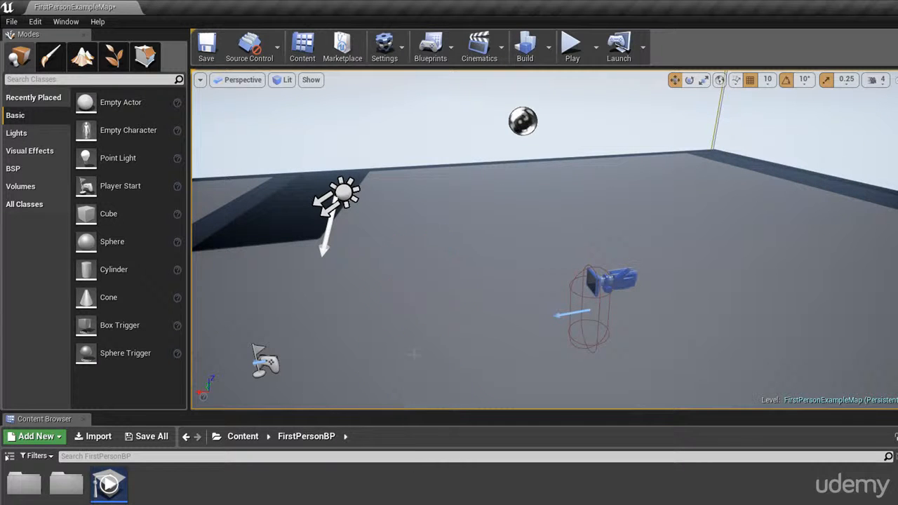
Examine the actors left in the level: the player start, light source, sphere reflection capture and the volume enclosing the floor
right_drag(421, 342, 343, 341)
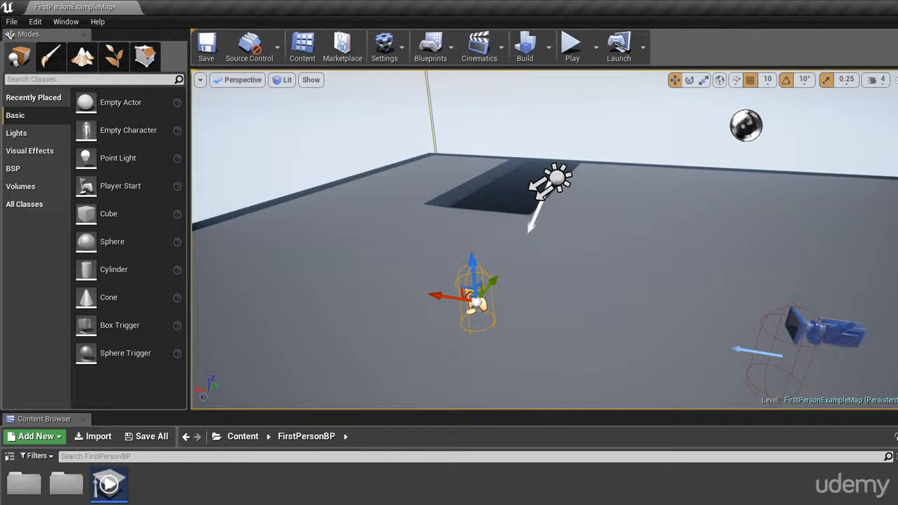
click(552, 181)
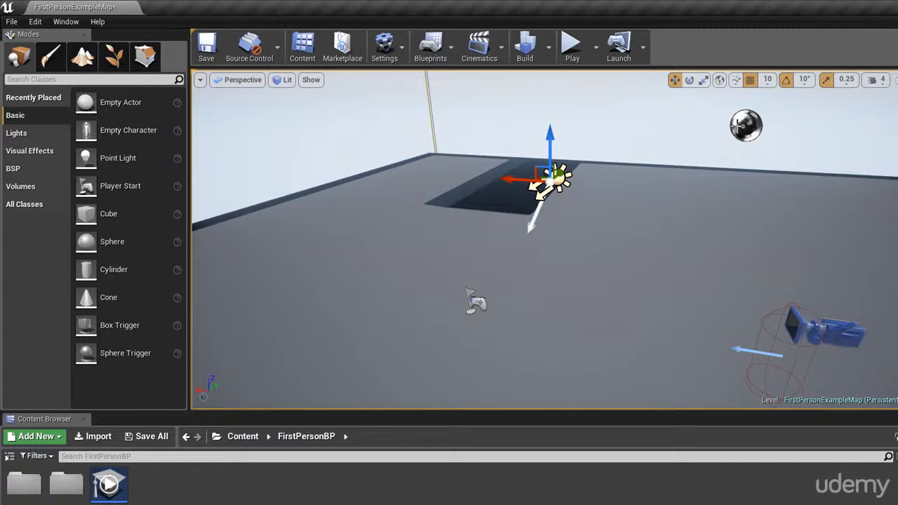
click(747, 125)
scroll(747, 131, down, 6)
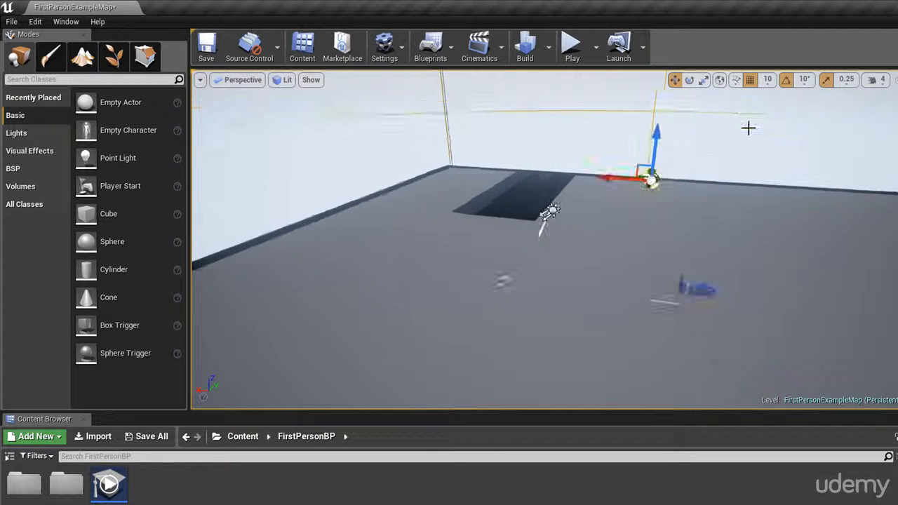
scroll(743, 136, down, 3)
click(755, 111)
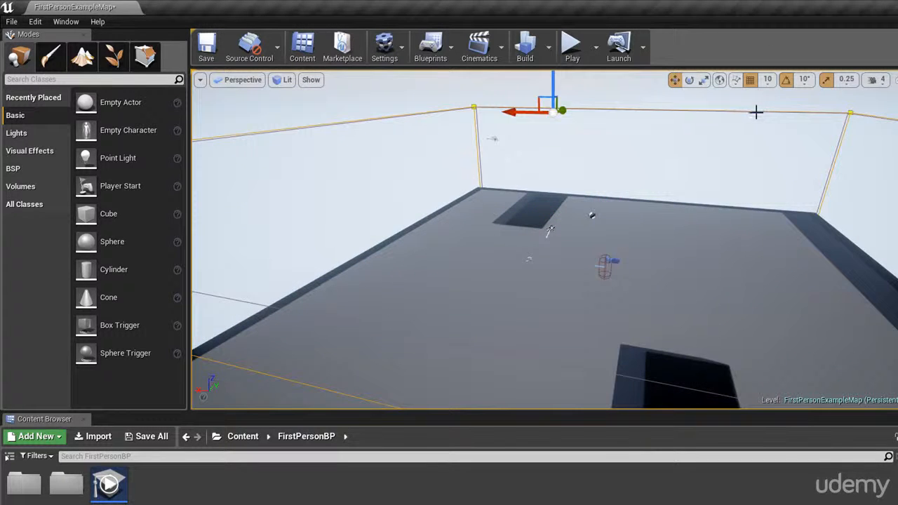
click(849, 125)
scroll(786, 158, down, 4)
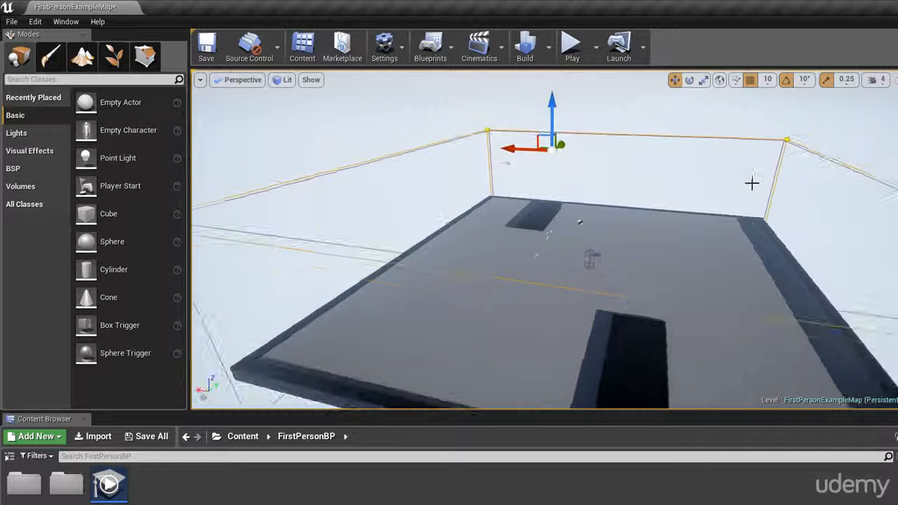
mouse_move(752, 181)
right_down()
mouse_move(730, 228)
mouse_move(737, 240)
right_up()
scroll(756, 201, down, 6)
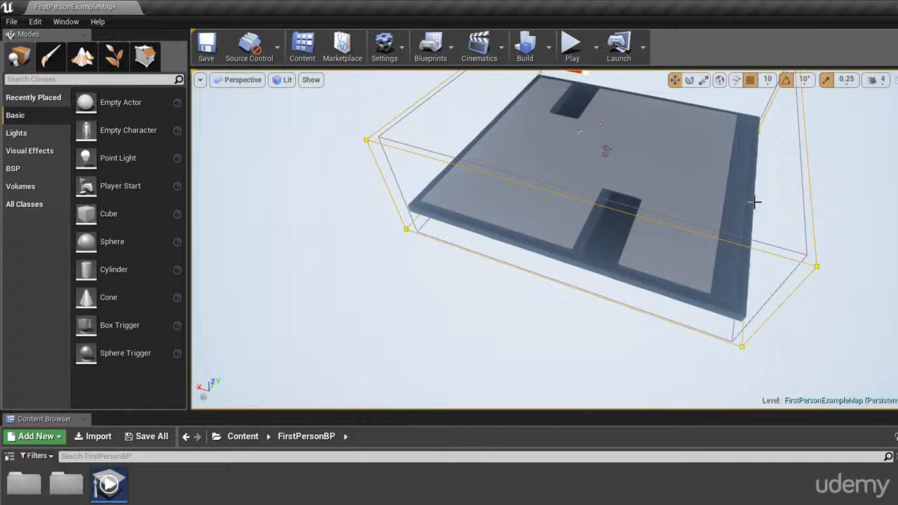
right_drag(755, 201, 755, 163)
scroll(723, 226, up, 4)
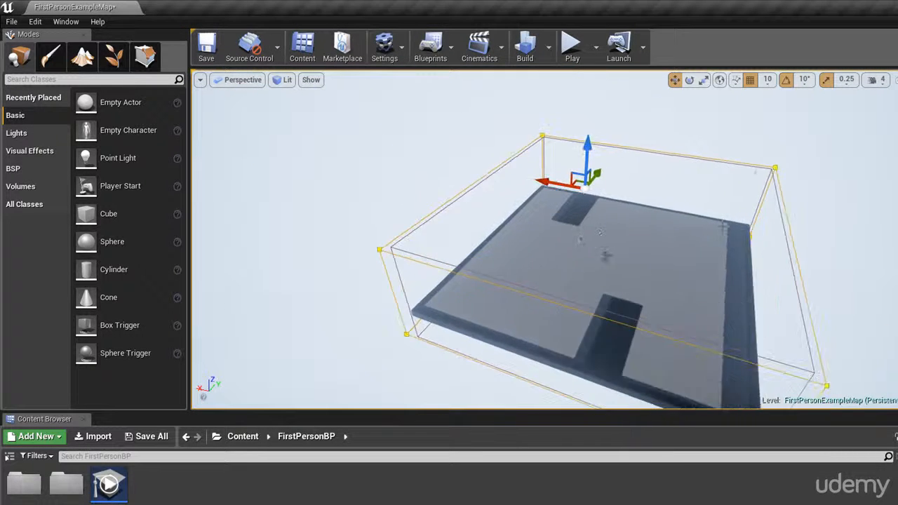
scroll(719, 222, up, 2)
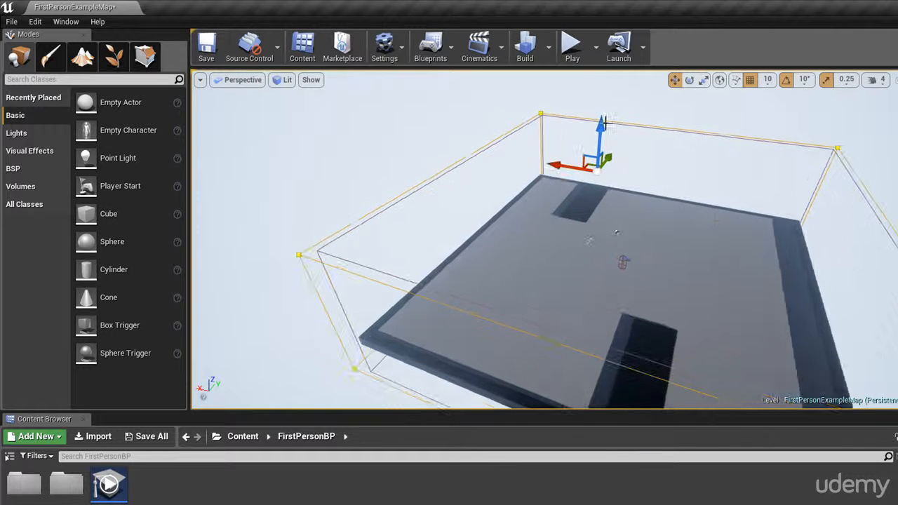
Play-test the emptied level by walking around the bare floor and over the dark shadow patches
click(572, 44)
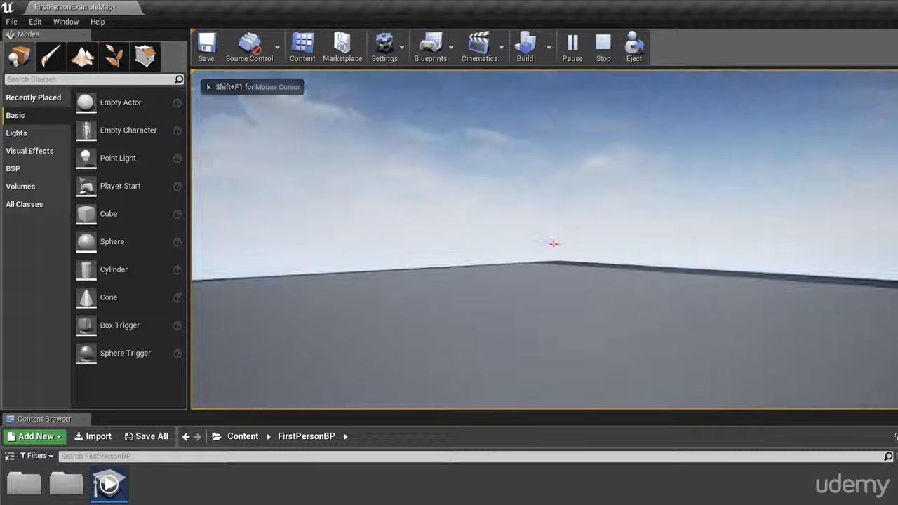
key(w)
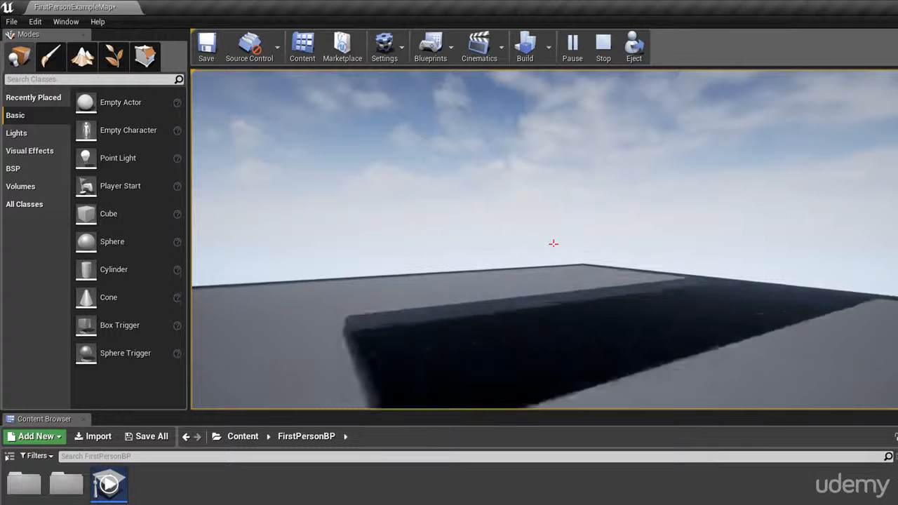
key(w)
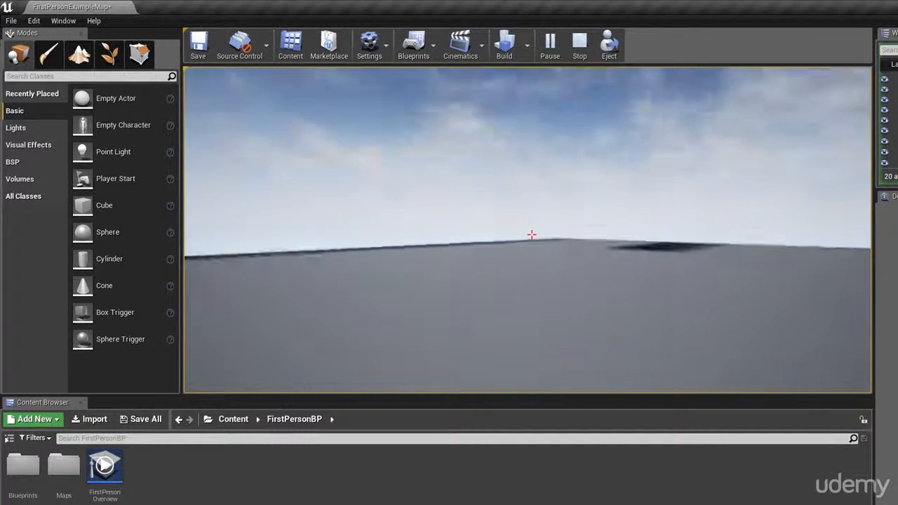
key(w)
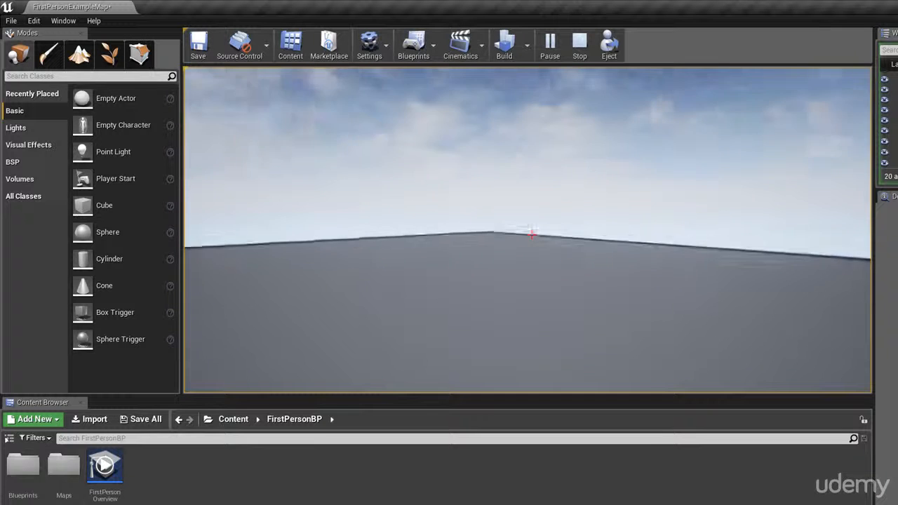
key(w)
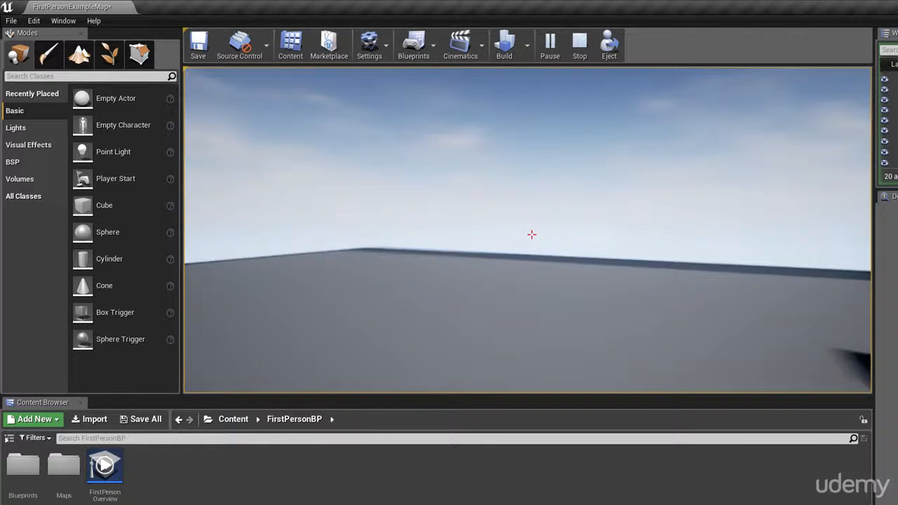
key(w)
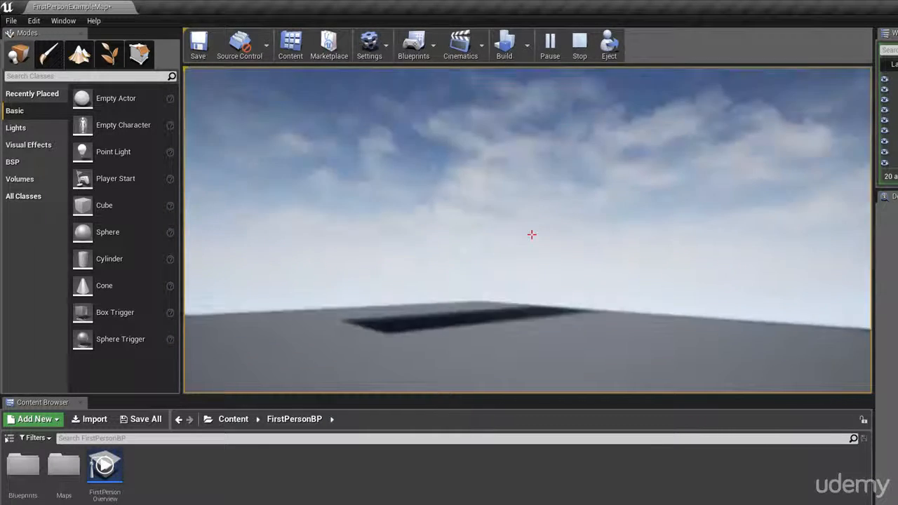
key(w)
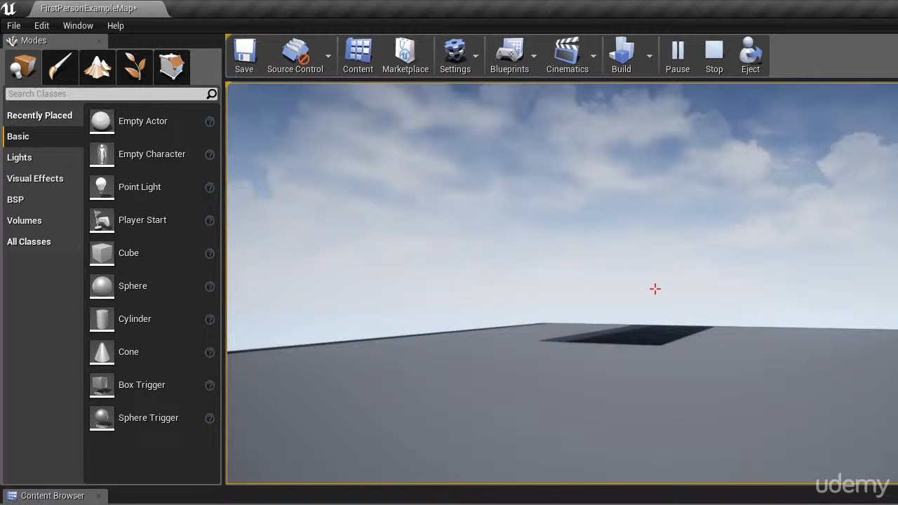
key(w)
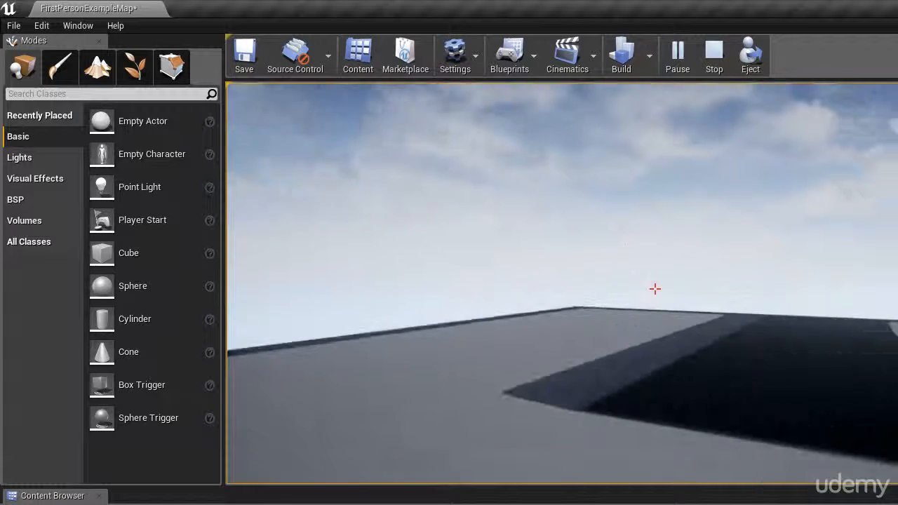
key(w)
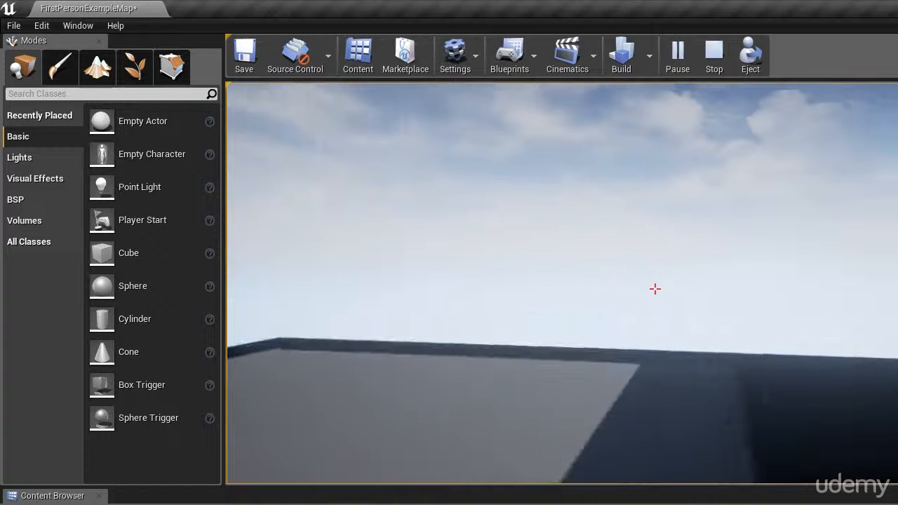